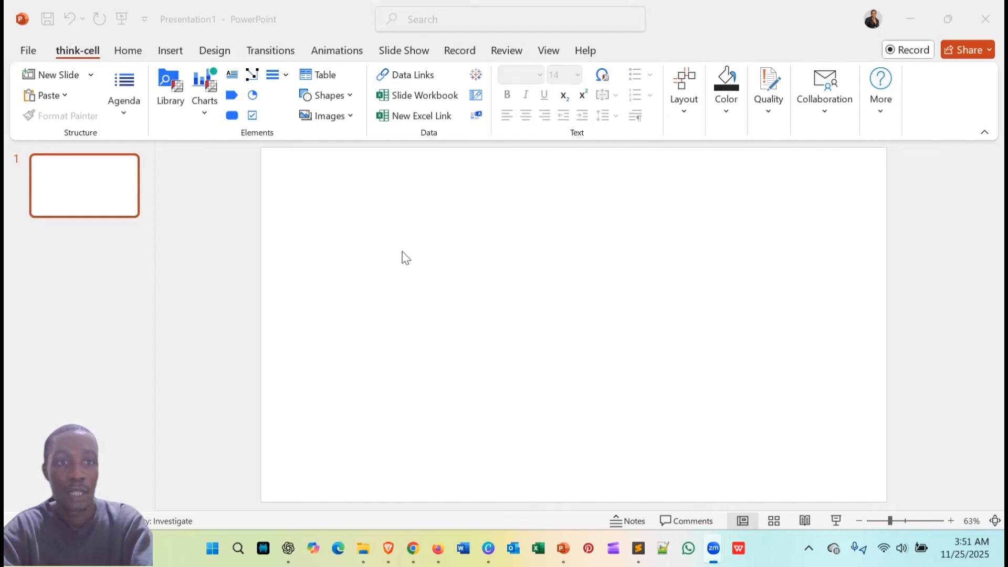
# - Insert a think-cell stacked column chart covering roughly the left half of the blank slide
pyautogui.click(210, 116)
pyautogui.click(207, 111)
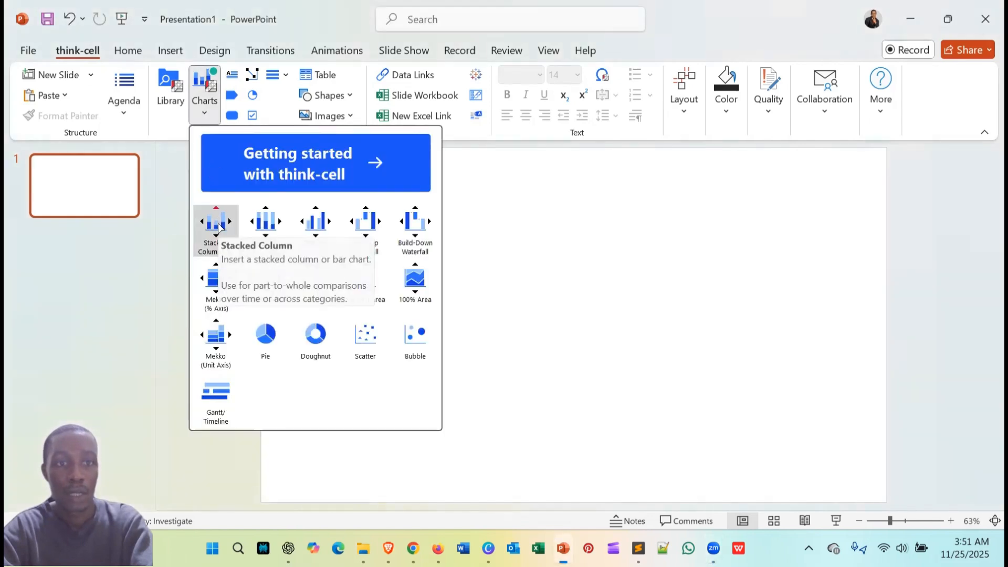
pyautogui.click(218, 227)
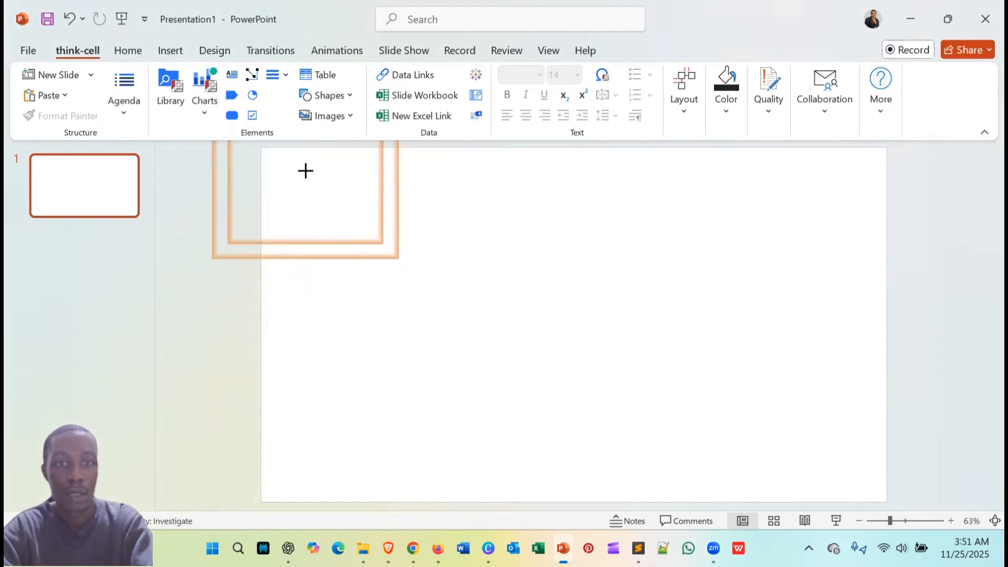
pyautogui.moveTo(305, 170); pyautogui.dragTo(615, 451)
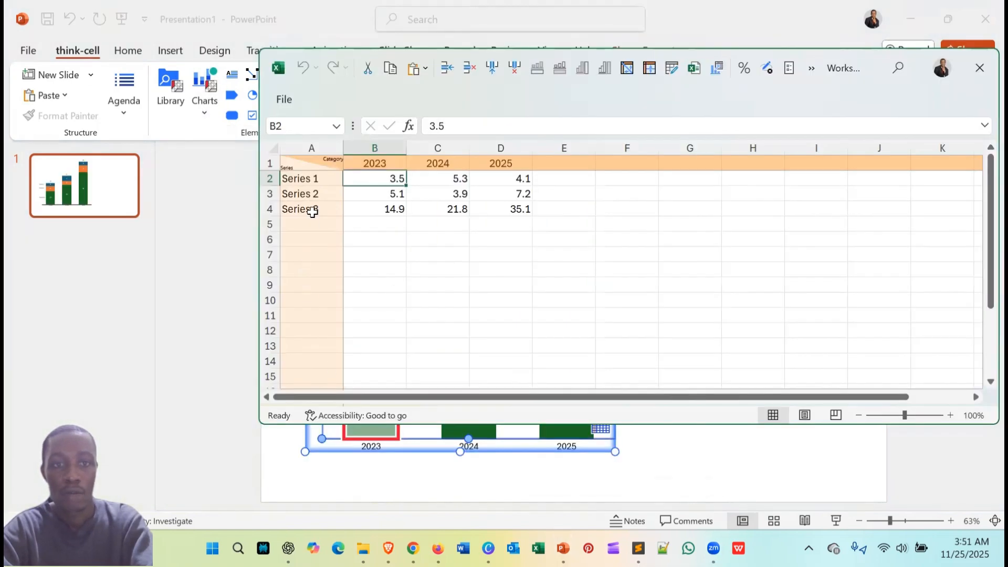
# - Rename the first series as Apple in the chart's datasheet
pyautogui.doubleClick(307, 181)
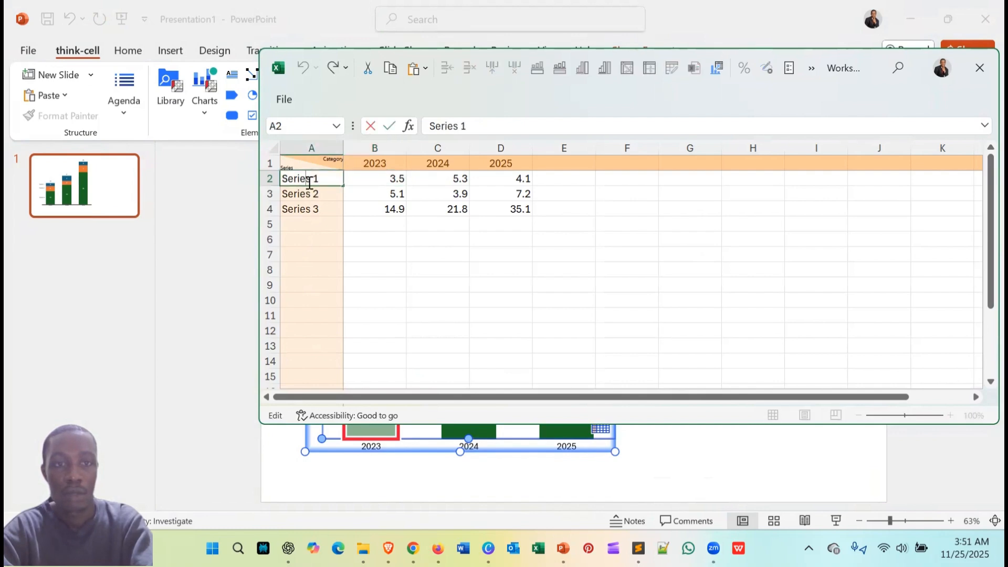
pyautogui.press('BackSpace')
pyautogui.press('BackSpace')
pyautogui.press('BackSpace')
pyautogui.press('BackSpace')
pyautogui.press('BackSpace')
pyautogui.press('BackSpace')
pyautogui.press('BackSpace')
pyautogui.press('BackSpace')
pyautogui.write('Apple')
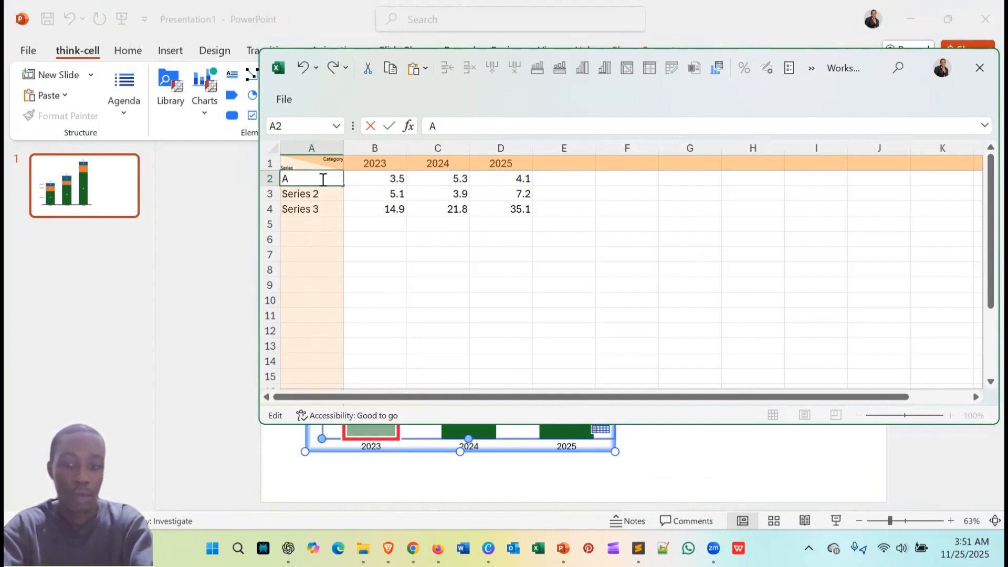
pyautogui.press('Return')
# - Rename the second series as Orange and the third as Banana, and close the datasheet
pyautogui.write('Orange')
pyautogui.press('Return')
pyautogui.write('Banana')
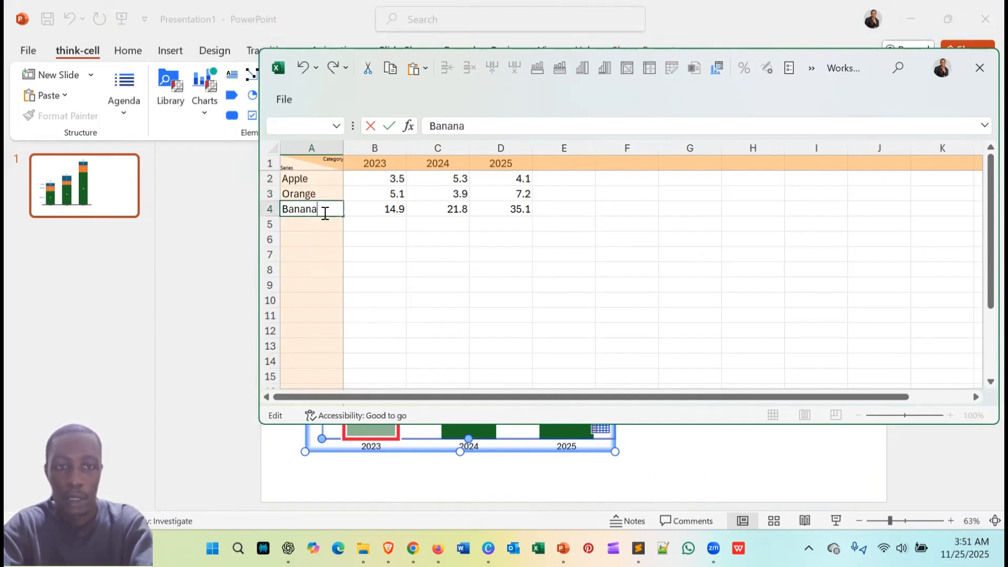
pyautogui.click(724, 264)
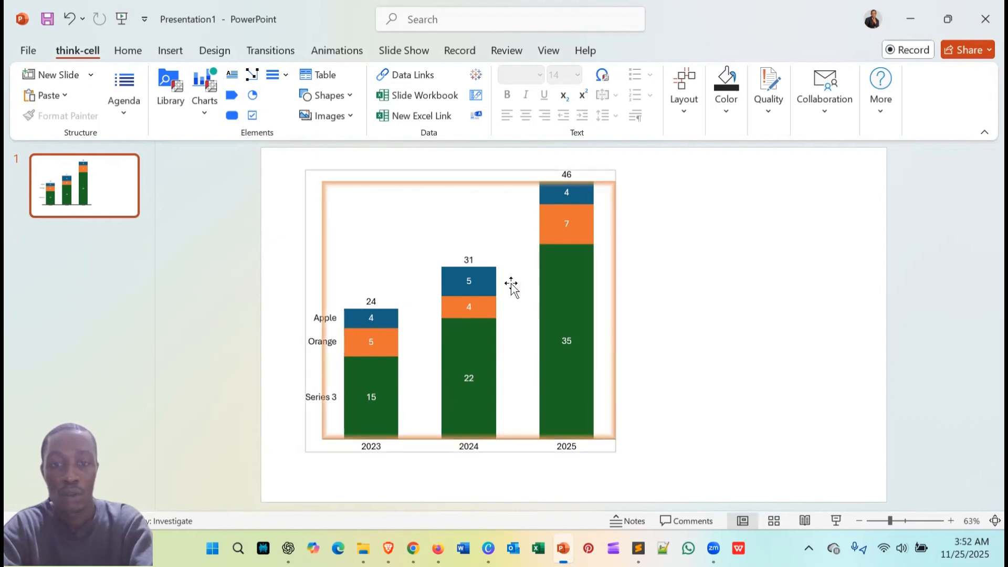
# - Add a level difference arrow between the Orange segments of the 2024 and 2025 columns
pyautogui.click(476, 311)
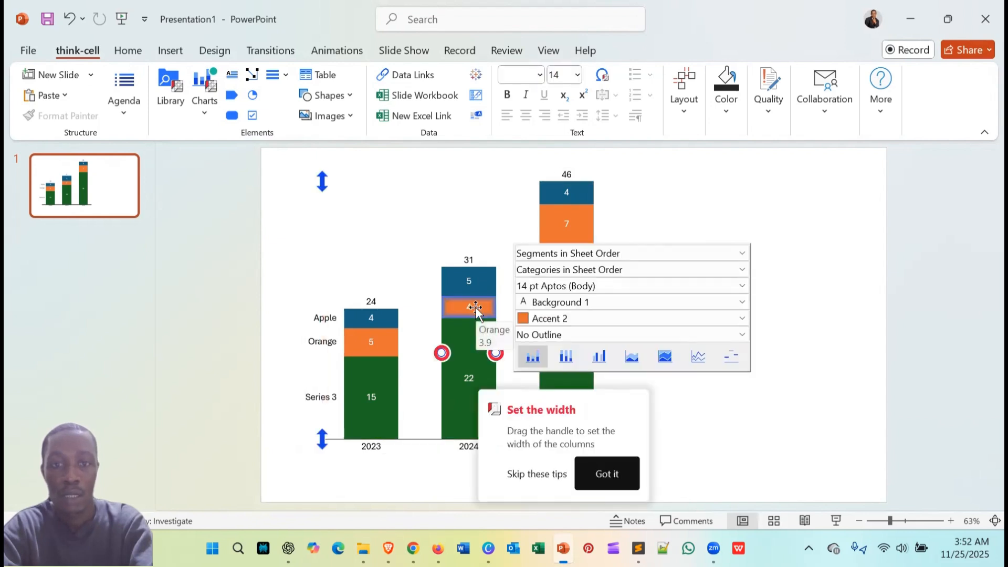
pyautogui.click(574, 223)
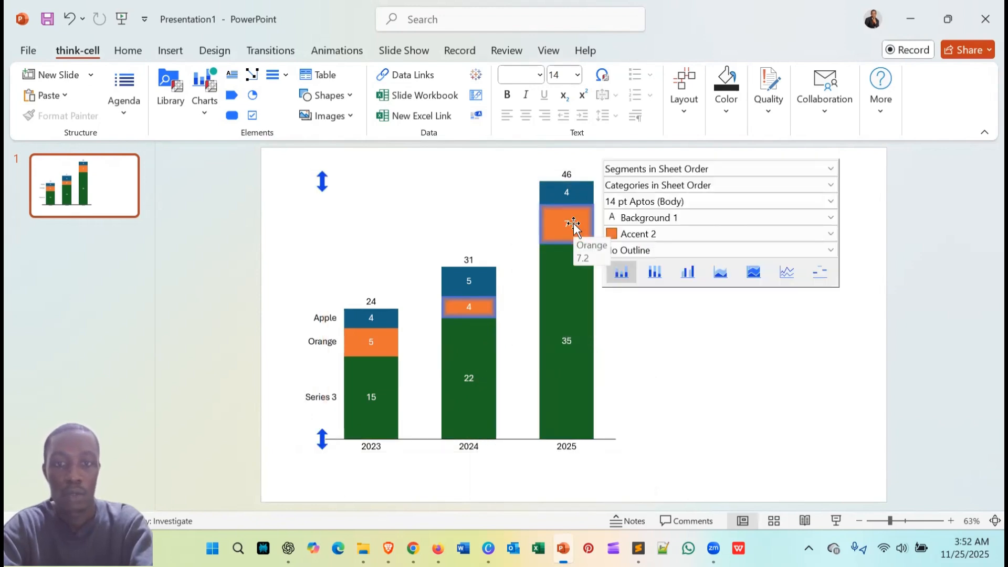
pyautogui.rightClick(574, 223)
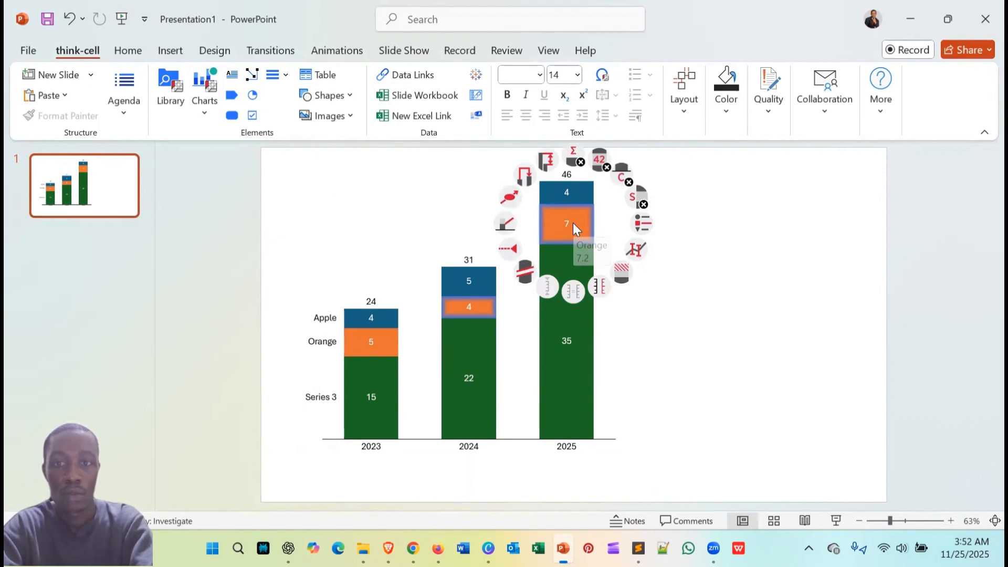
pyautogui.click(548, 177)
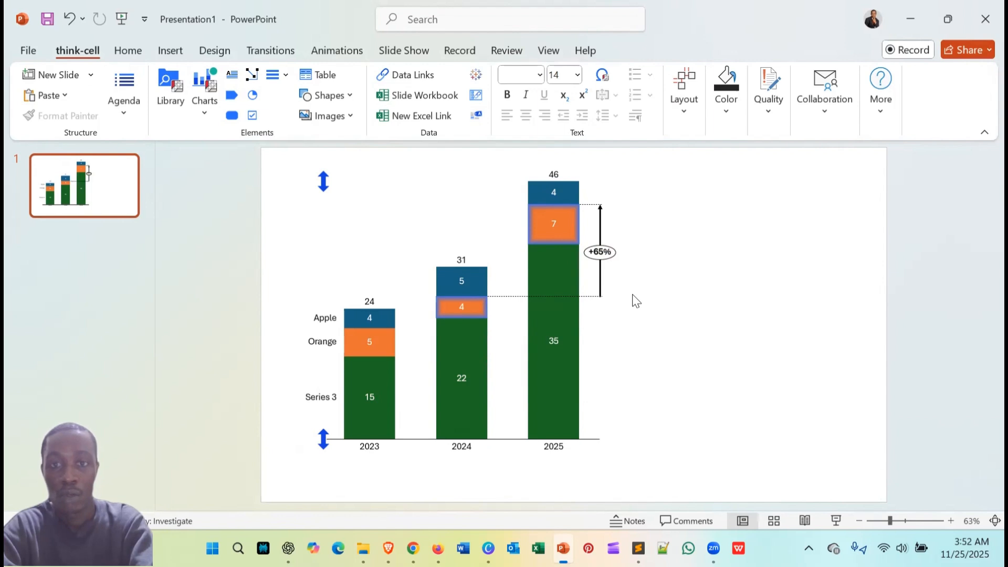
# - Cycle the level difference arrow through its double-headed and downward directions, and return it to pointing upward
pyautogui.click(601, 282)
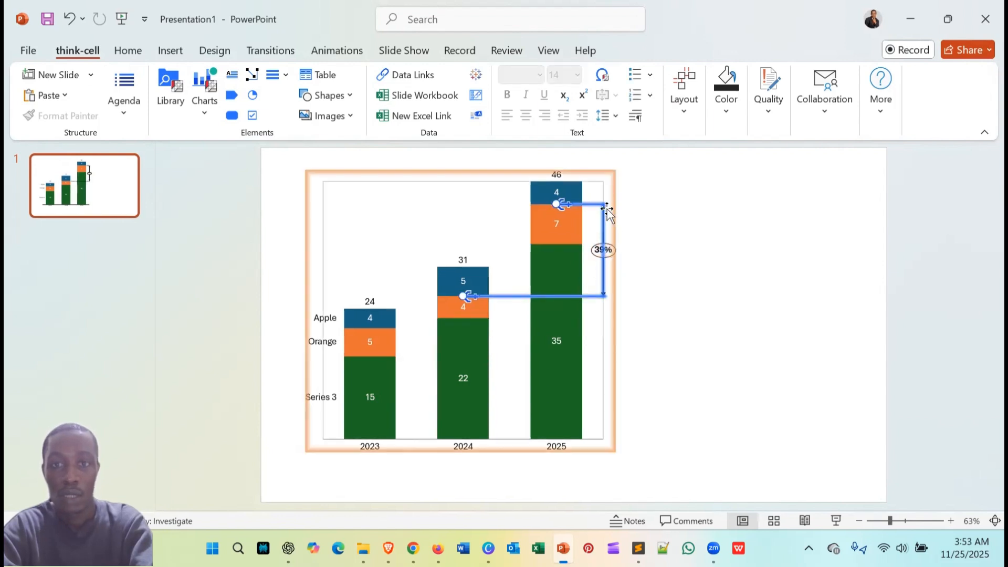
pyautogui.click(637, 292)
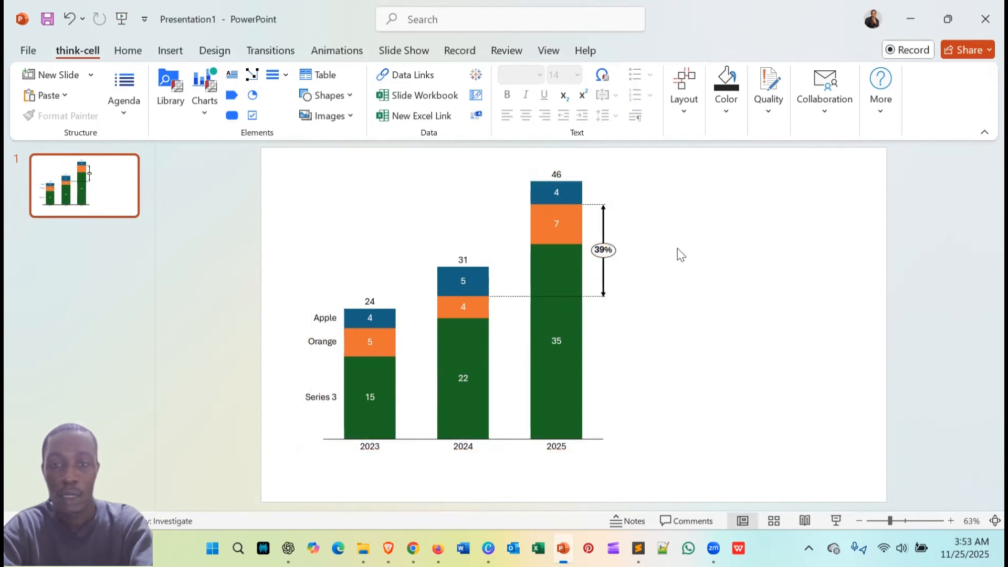
pyautogui.click(604, 278)
pyautogui.click(649, 285)
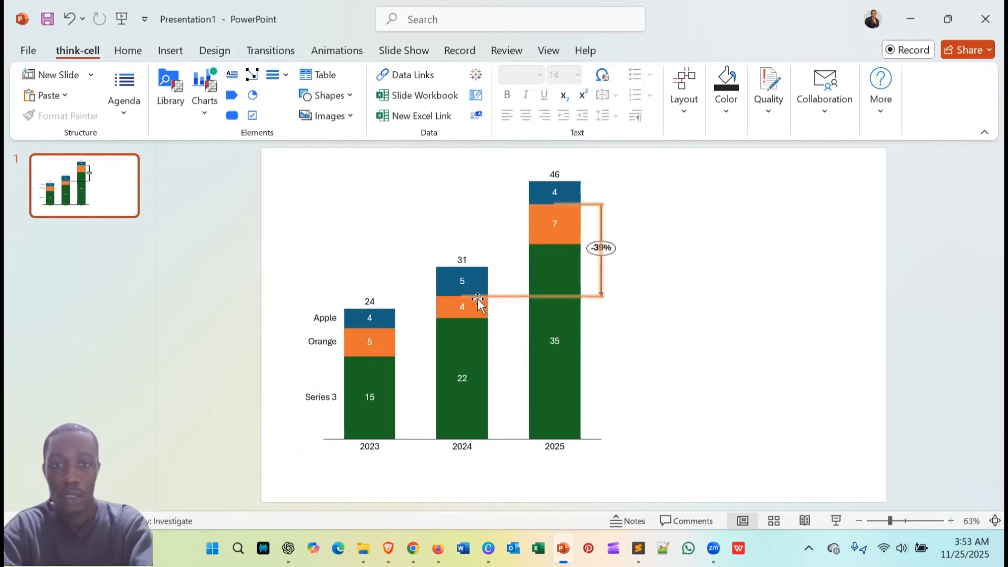
pyautogui.click(602, 254)
pyautogui.click(600, 266)
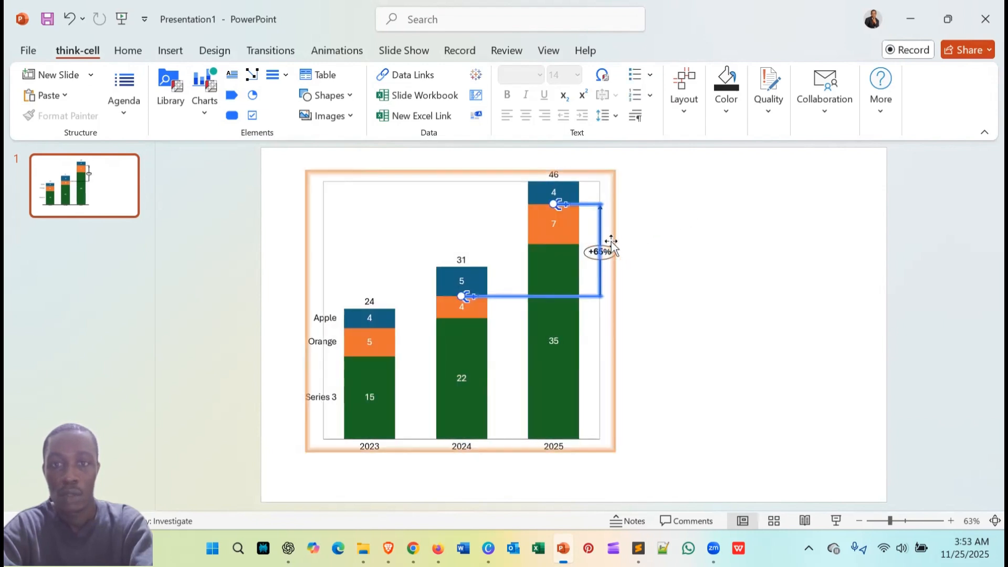
pyautogui.click(661, 242)
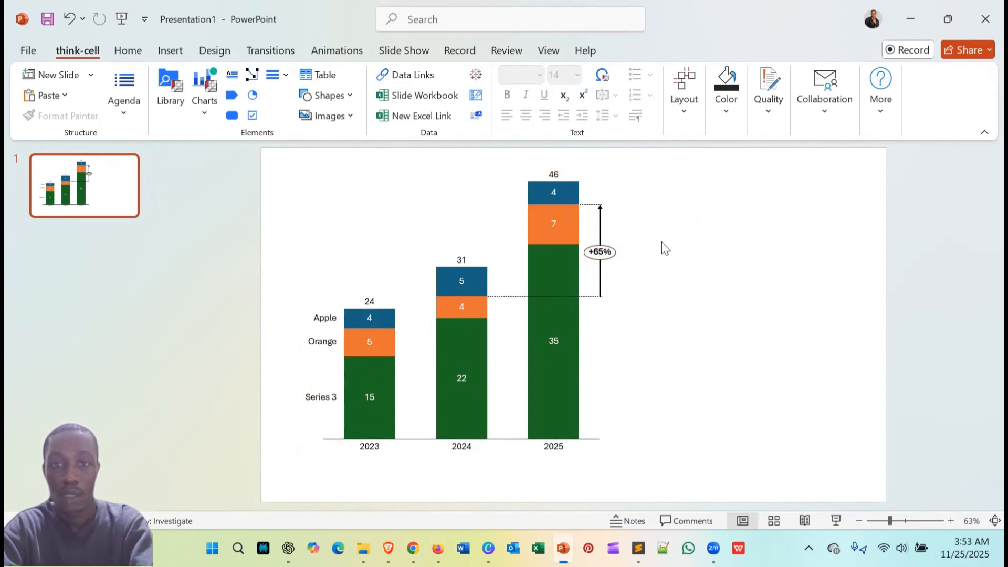
# - Set the level difference arrow's line color to tc Red
pyautogui.click(601, 233)
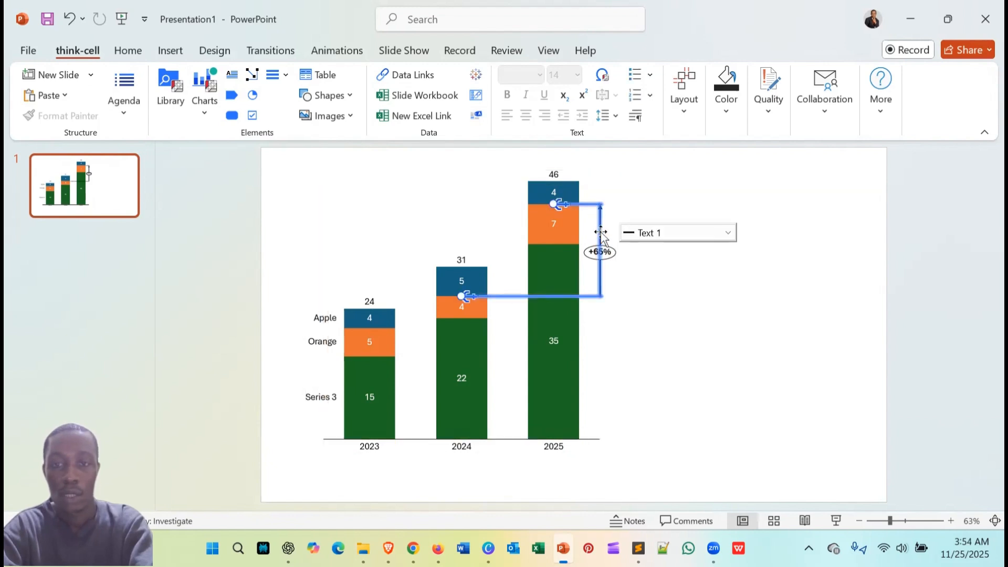
pyautogui.click(659, 233)
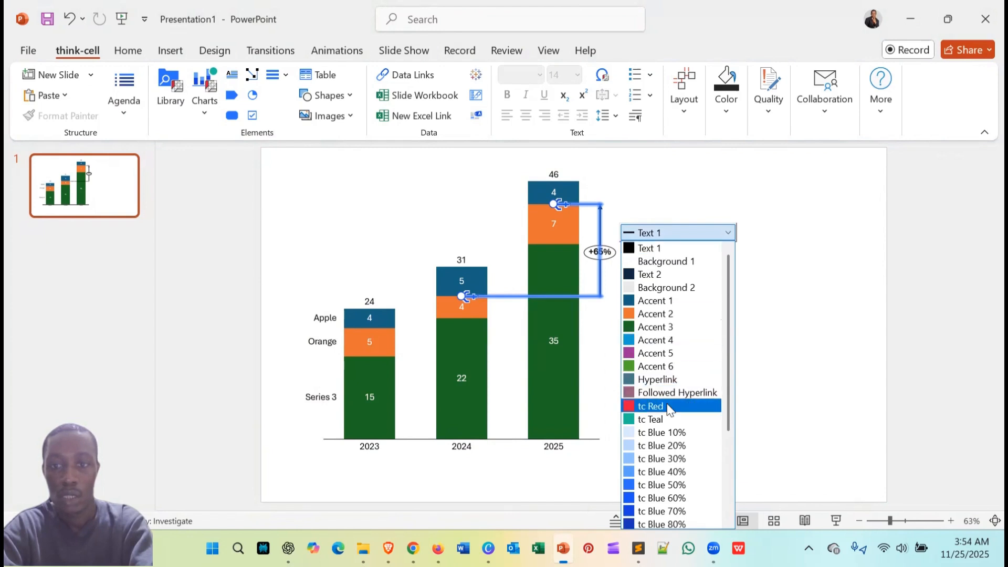
pyautogui.click(668, 407)
pyautogui.click(666, 404)
# - Set the font color of the level difference arrow's percentage label to tc Red
pyautogui.click(602, 252)
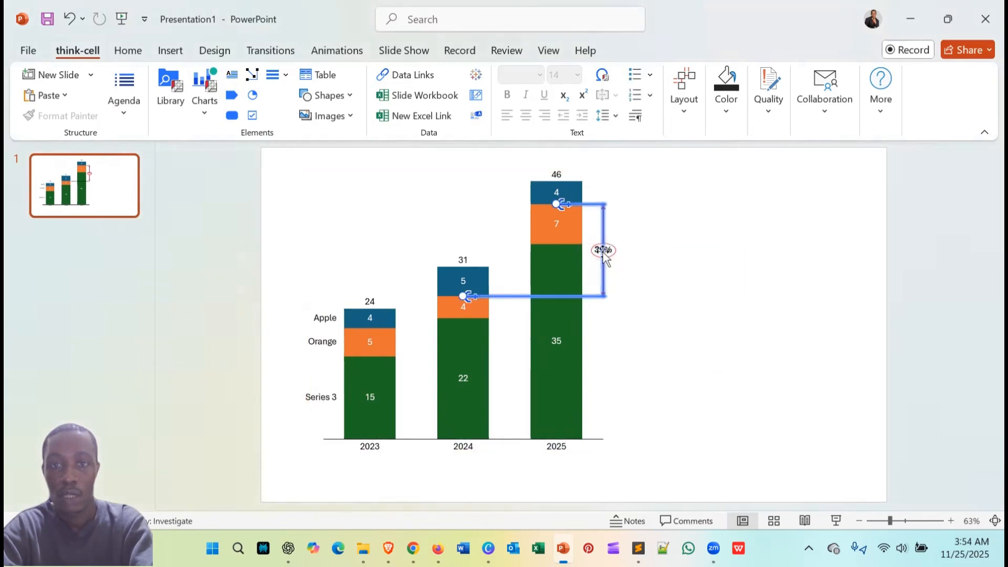
pyautogui.click(603, 252)
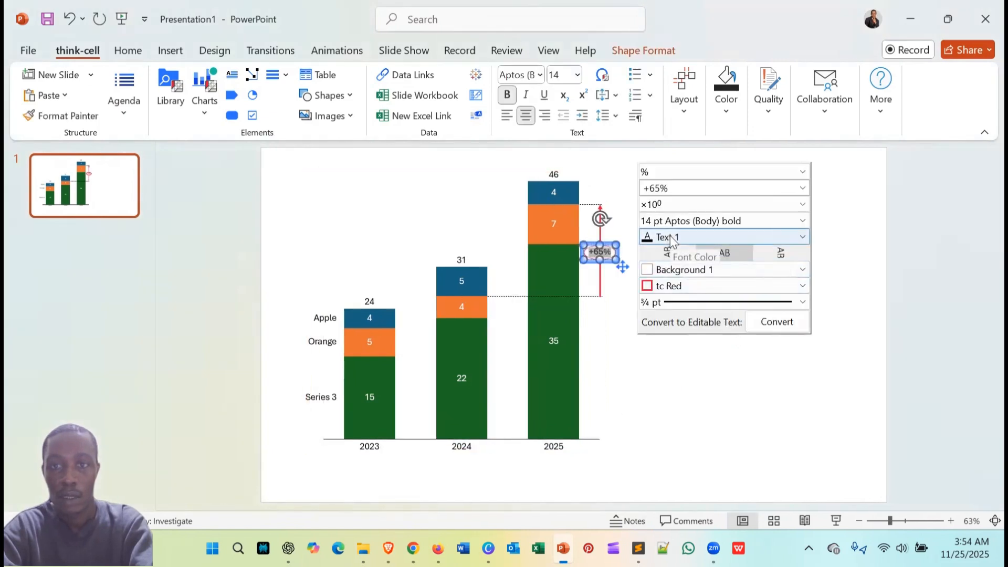
pyautogui.click(675, 242)
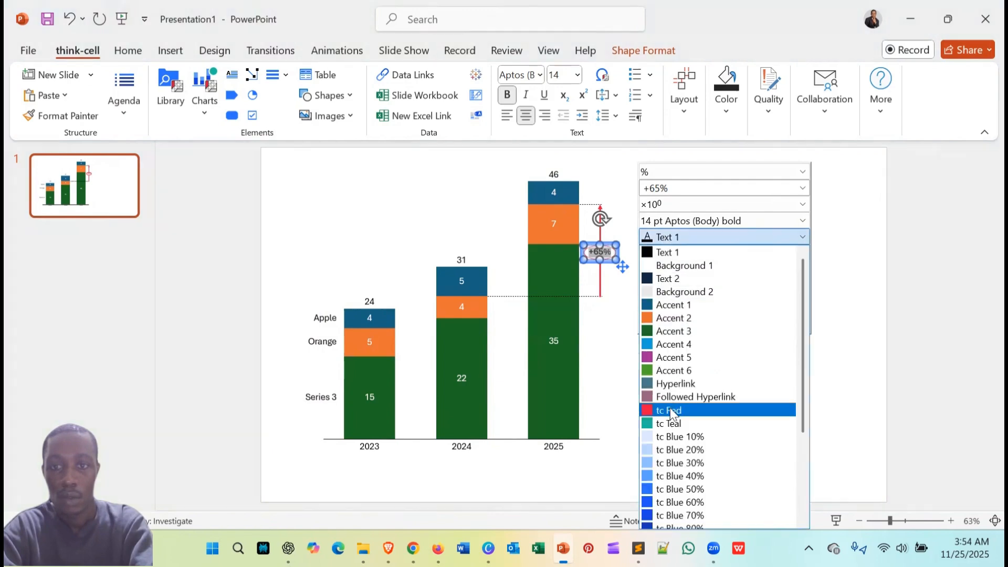
pyautogui.click(676, 418)
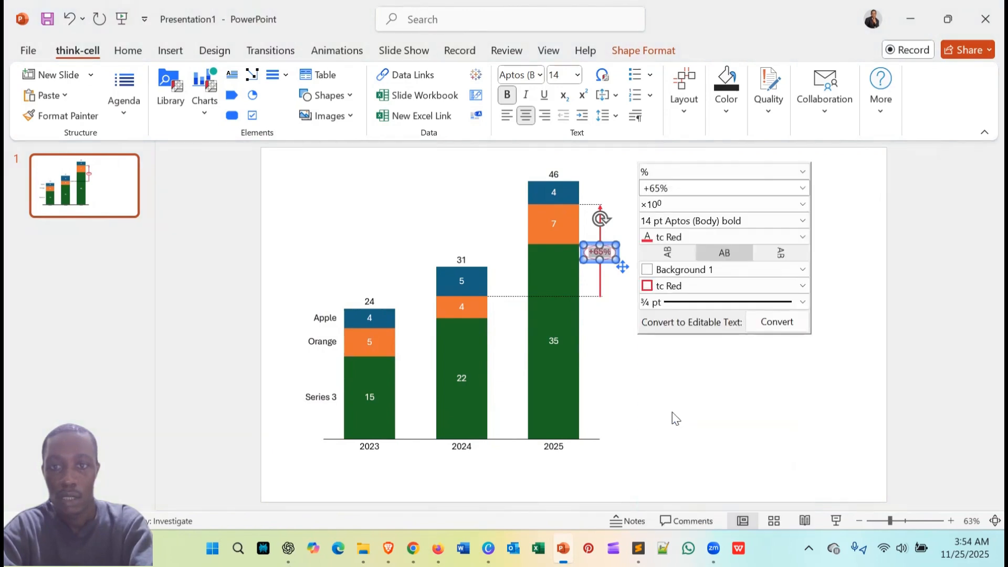
# - Set the percentage label's text orientation to horizontal and its fill color to White
pyautogui.click(667, 252)
pyautogui.click(723, 245)
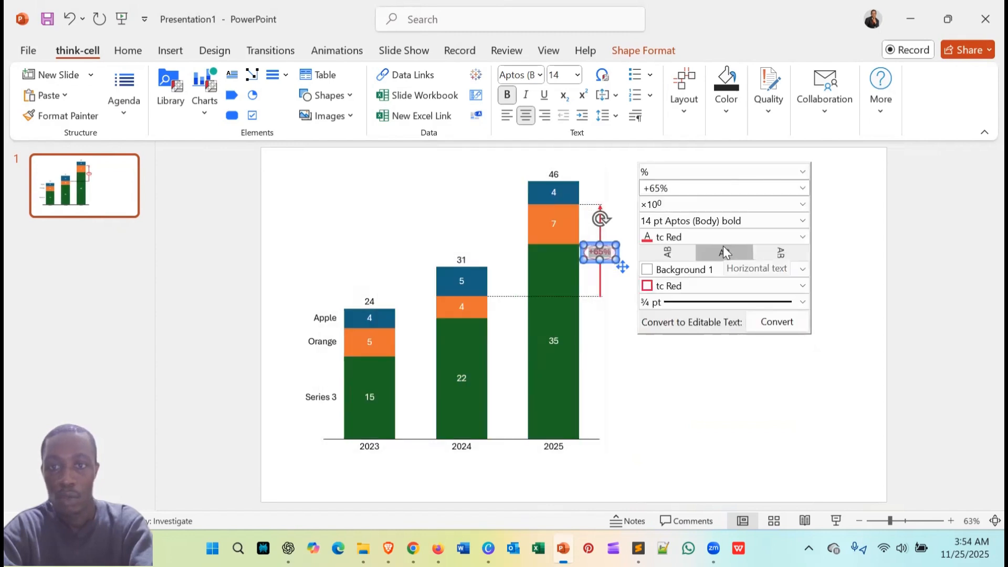
pyautogui.click(706, 271)
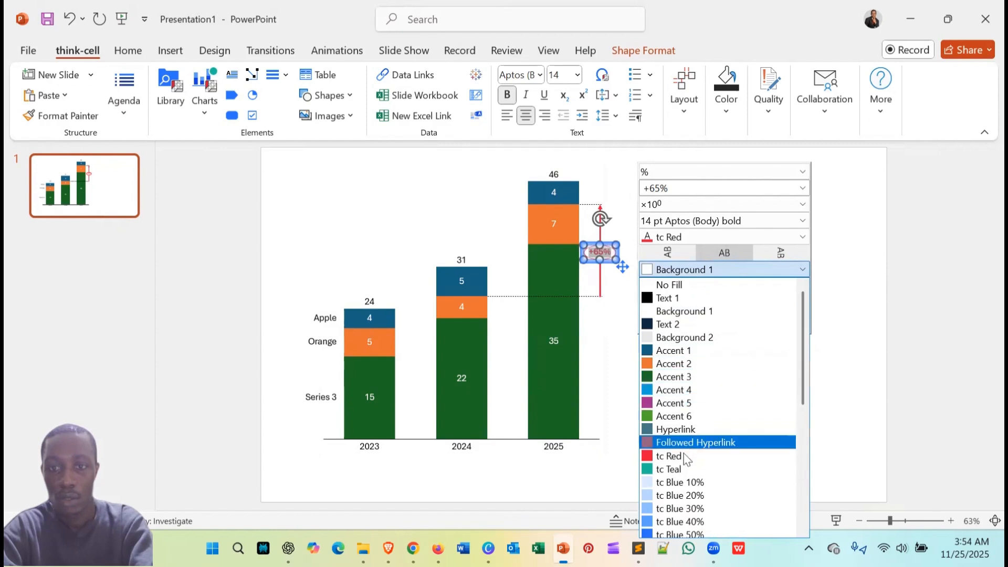
pyautogui.click(683, 482)
pyautogui.click(715, 270)
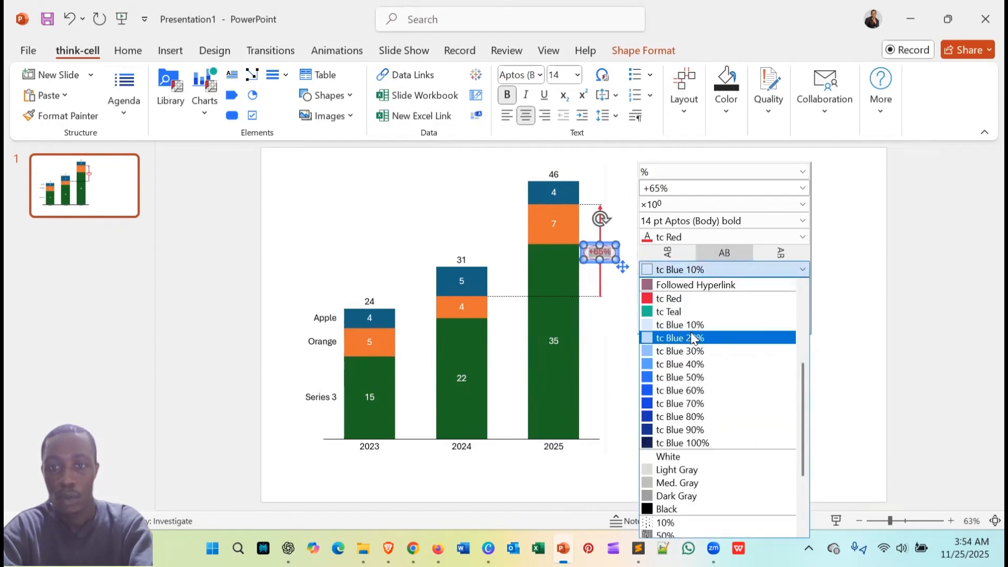
pyautogui.click(680, 457)
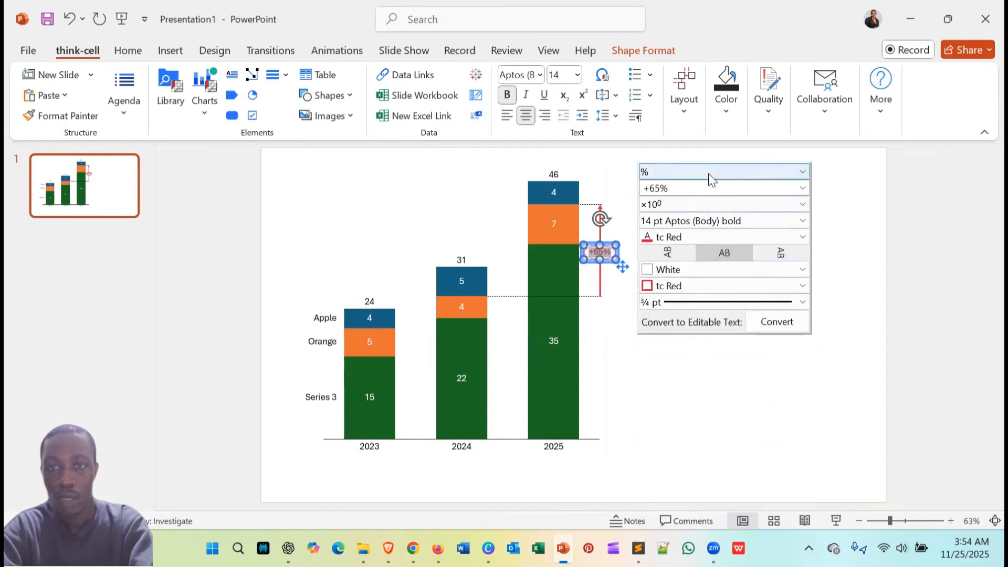
# - Switch the difference label's content to Absolute
pyautogui.click(782, 190)
pyautogui.click(681, 320)
pyautogui.click(803, 172)
pyautogui.click(767, 187)
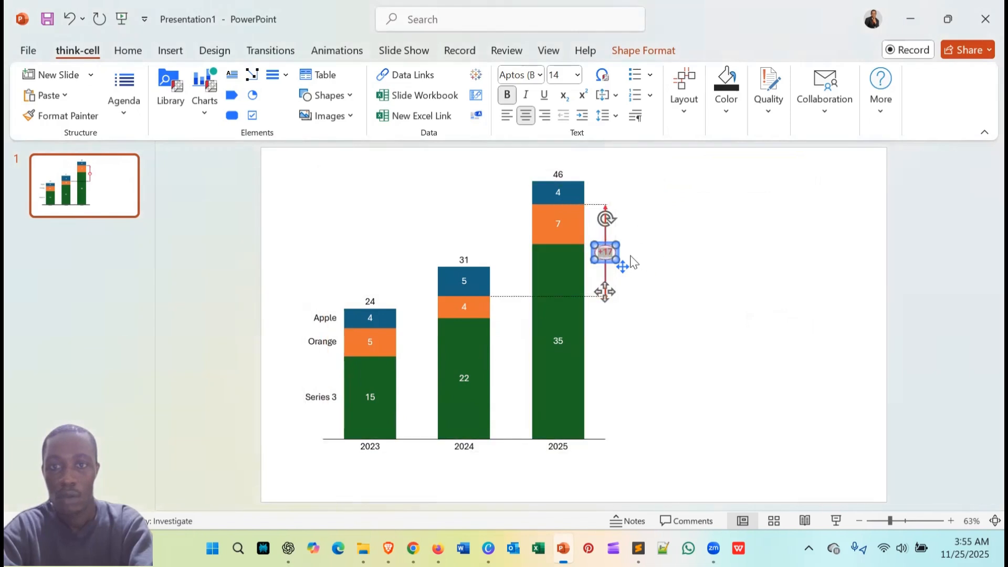
# - Try Absolute (% of datasheet 100%=) as the difference label's content, and set it back to %
pyautogui.rightClick(608, 254)
pyautogui.click(710, 258)
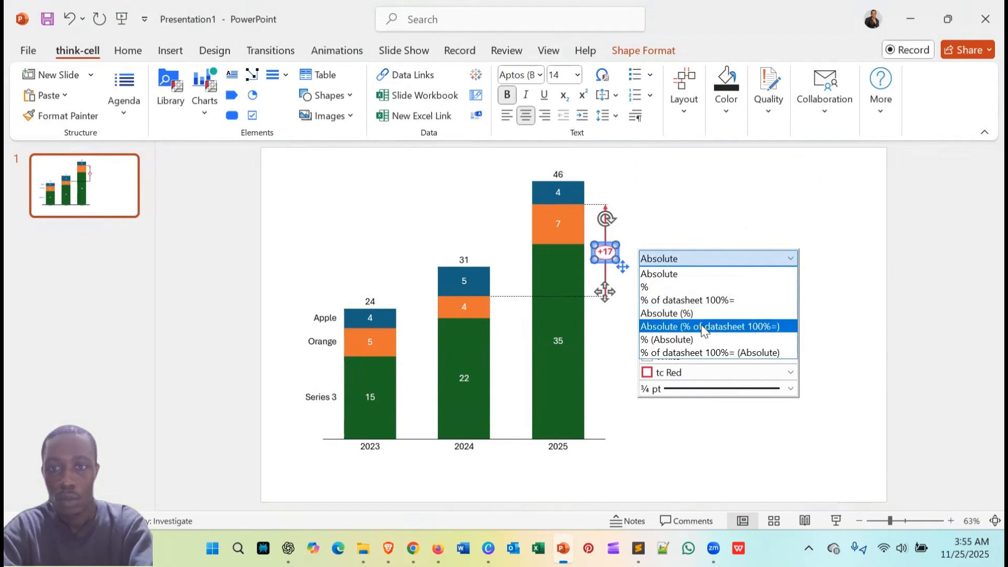
pyautogui.click(706, 327)
pyautogui.click(773, 257)
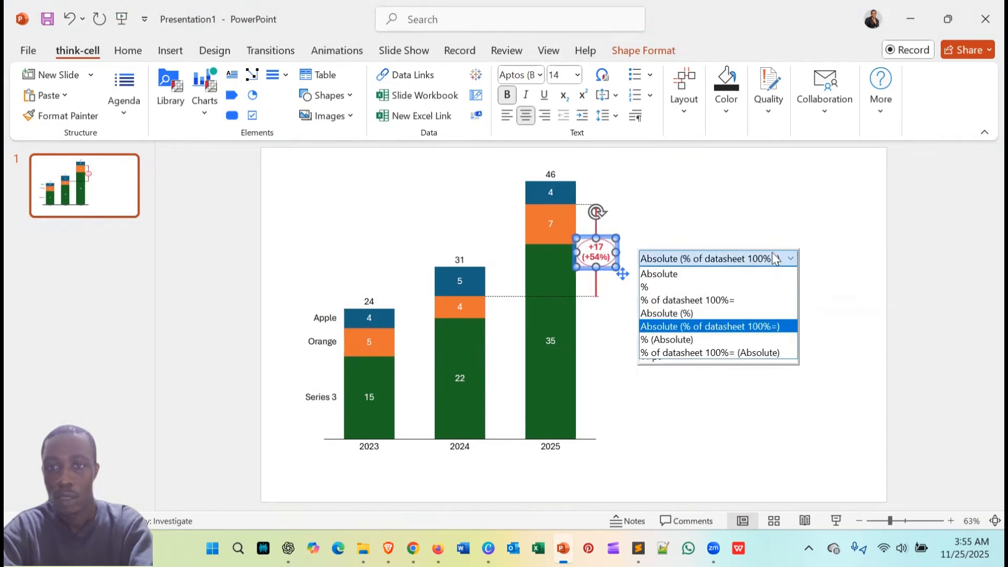
pyautogui.click(721, 285)
pyautogui.click(798, 198)
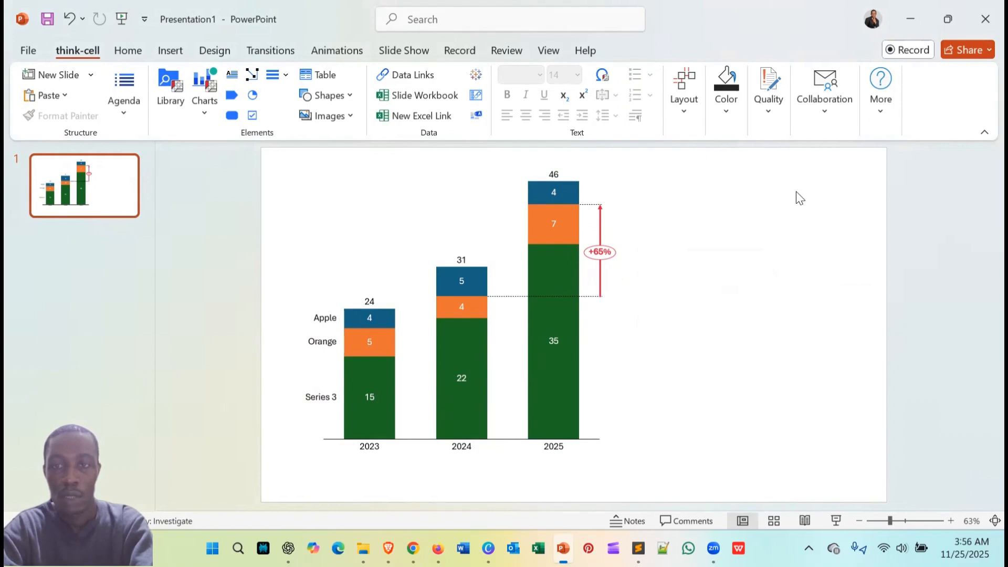
# - Add a total difference arrow between the 2023 and 2024 column totals
pyautogui.click(408, 242)
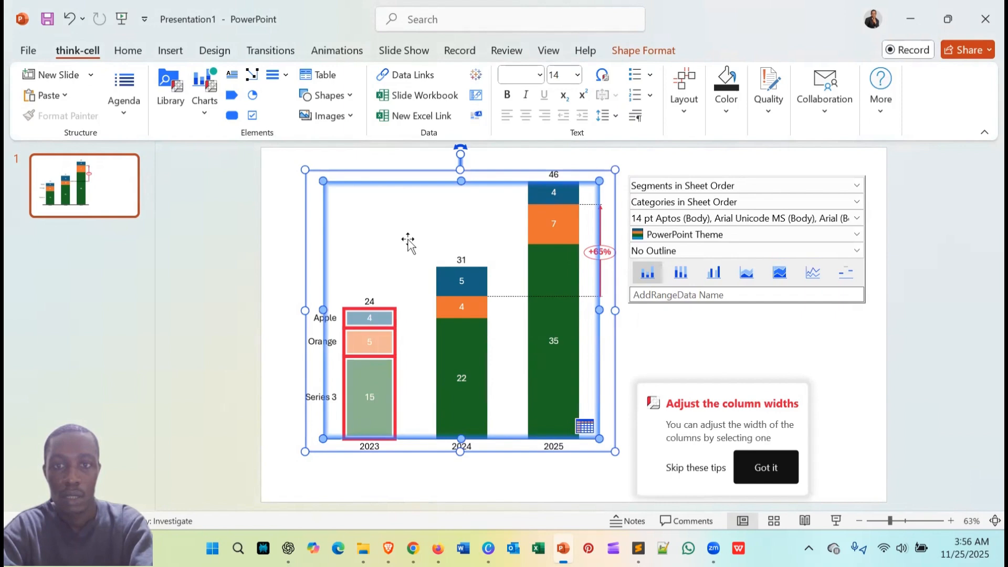
pyautogui.rightClick(384, 239)
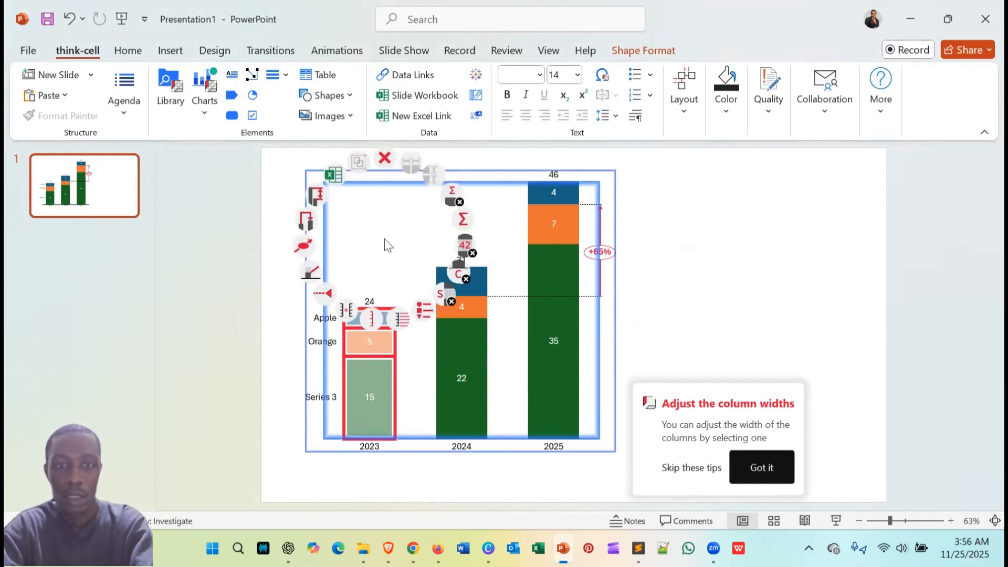
pyautogui.click(309, 229)
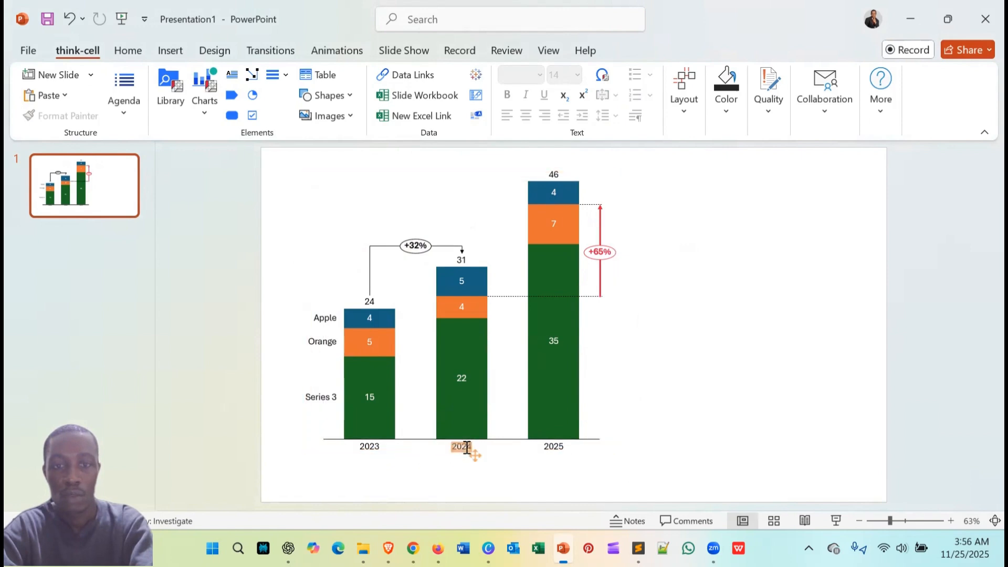
# - Move both ends of the total difference arrow so it compares the 2024 total with the 2025 total
pyautogui.click(449, 246)
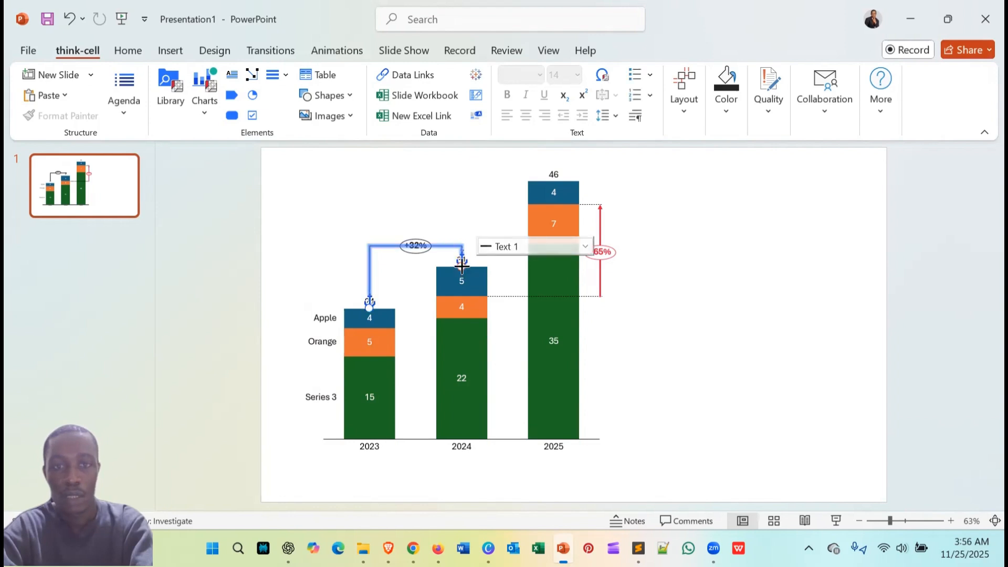
pyautogui.moveTo(462, 267); pyautogui.dragTo(553, 181)
pyautogui.moveTo(386, 310); pyautogui.dragTo(458, 284)
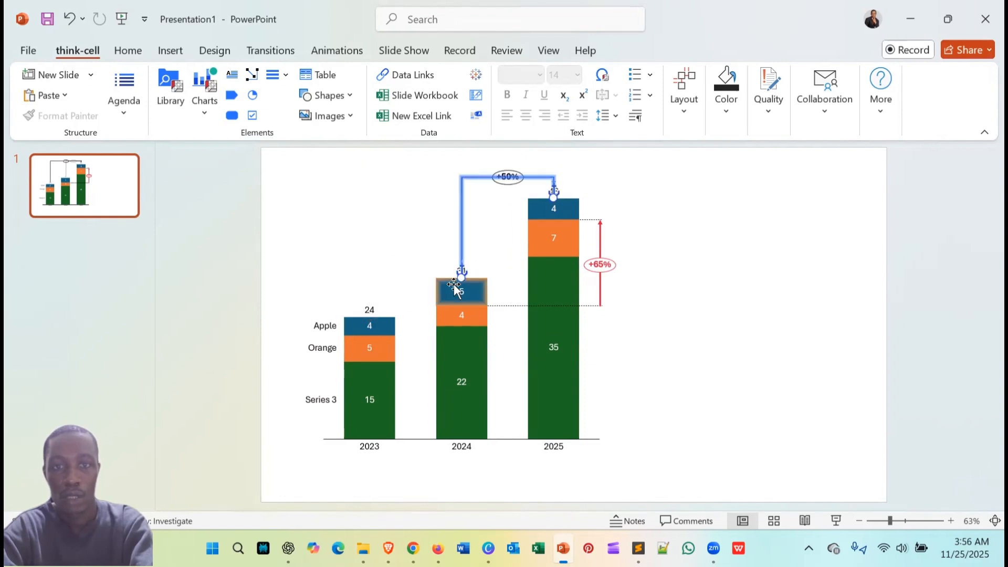
# - Move the 2025 end of the total difference arrow to the 2023 column so it compares the 2024 and 2023 totals
pyautogui.moveTo(549, 196); pyautogui.dragTo(370, 305)
pyautogui.click(623, 315)
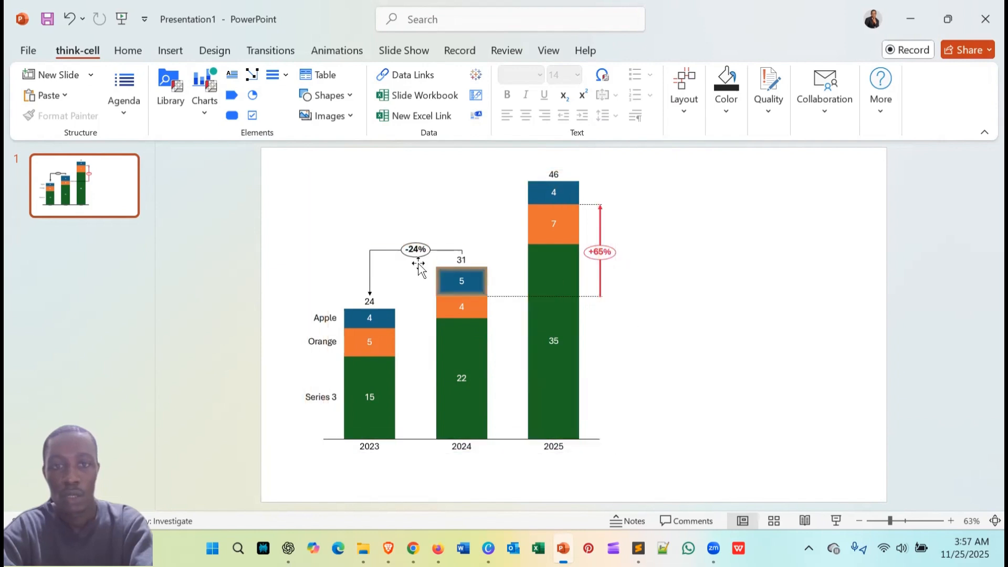
# - Set the total difference arrow's line color and its label's text color to tc Red
pyautogui.click(378, 251)
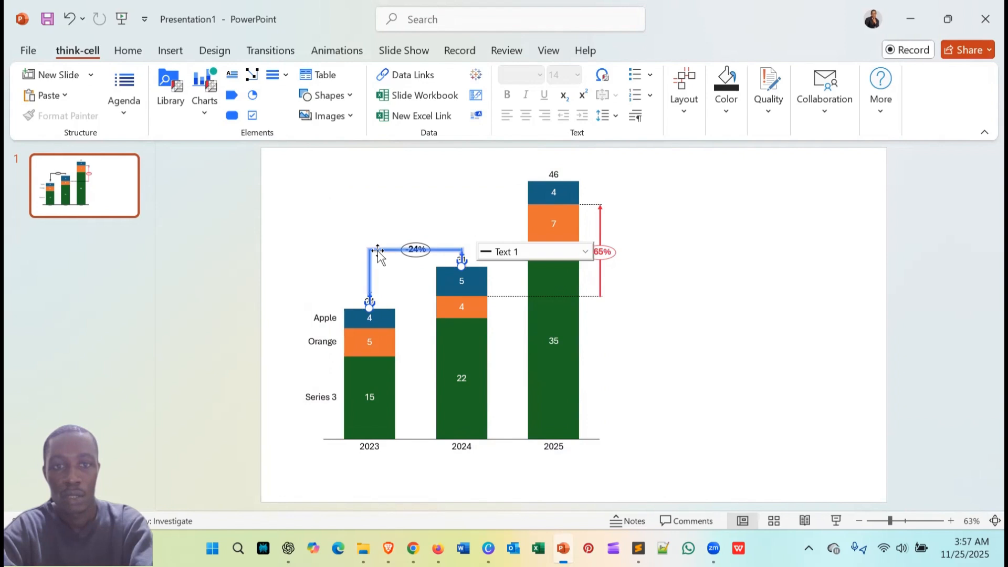
pyautogui.click(519, 251)
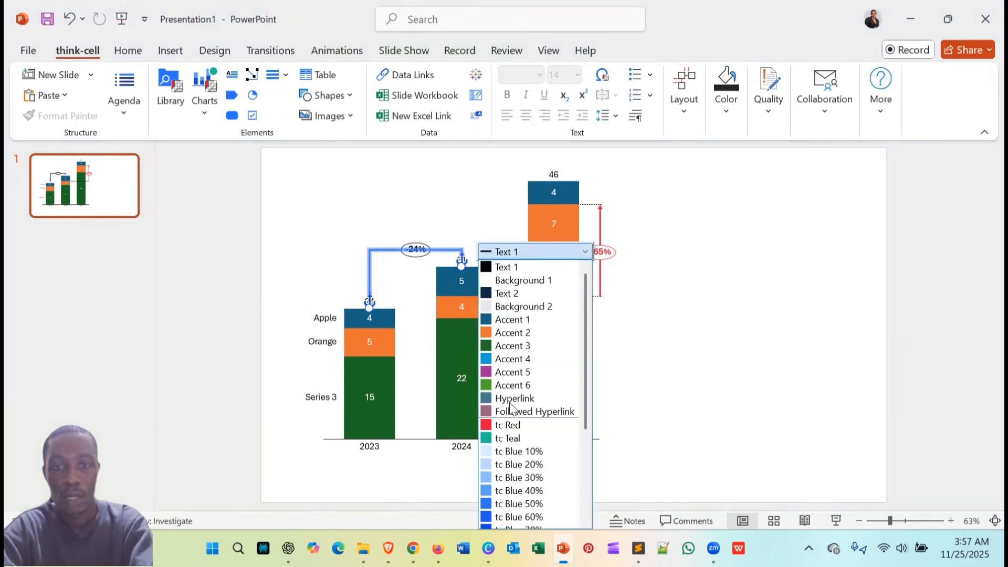
pyautogui.click(508, 427)
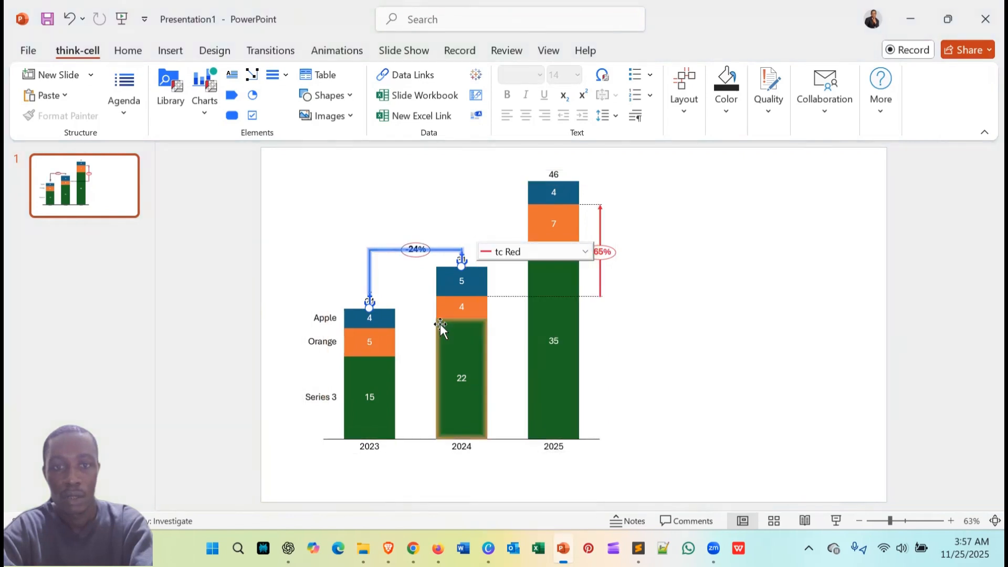
pyautogui.click(414, 251)
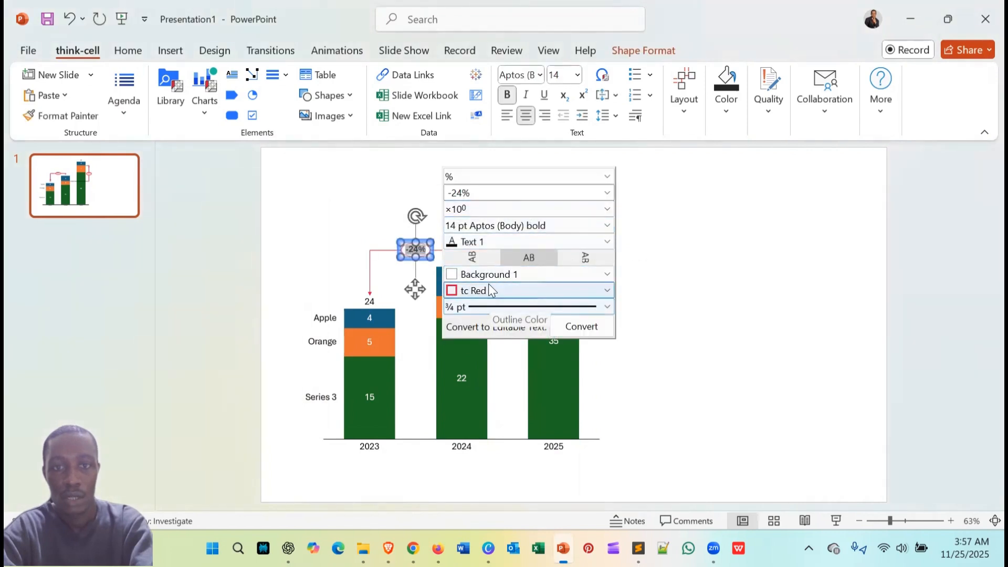
pyautogui.click(500, 243)
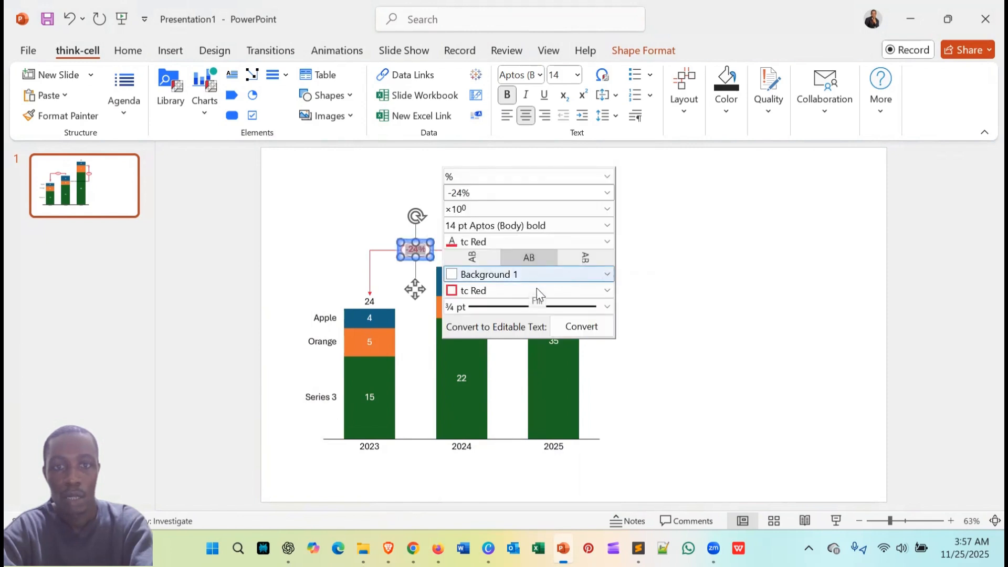
# - Look through the number format and label content choices of the total difference label
pyautogui.click(609, 193)
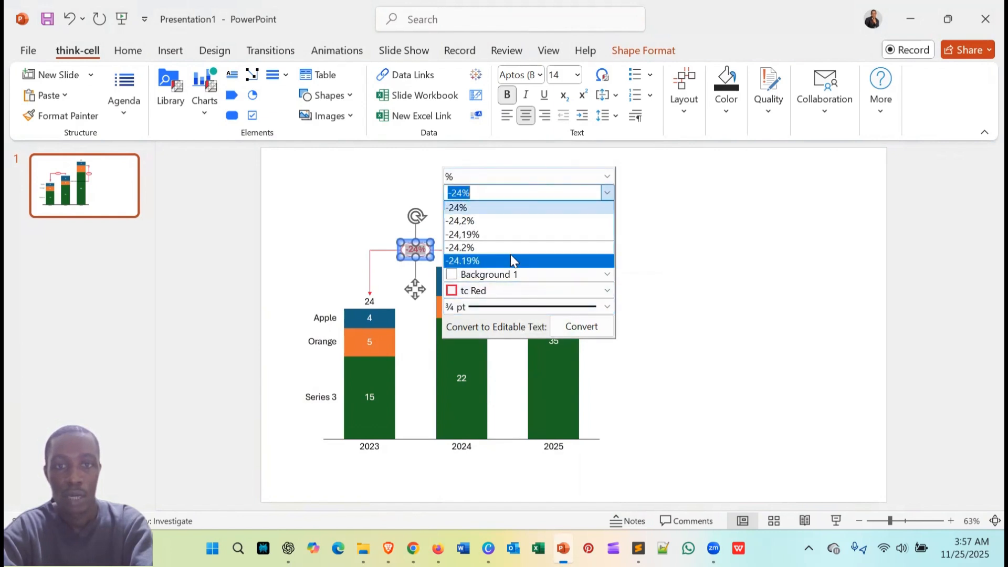
pyautogui.click(607, 192)
pyautogui.click(607, 177)
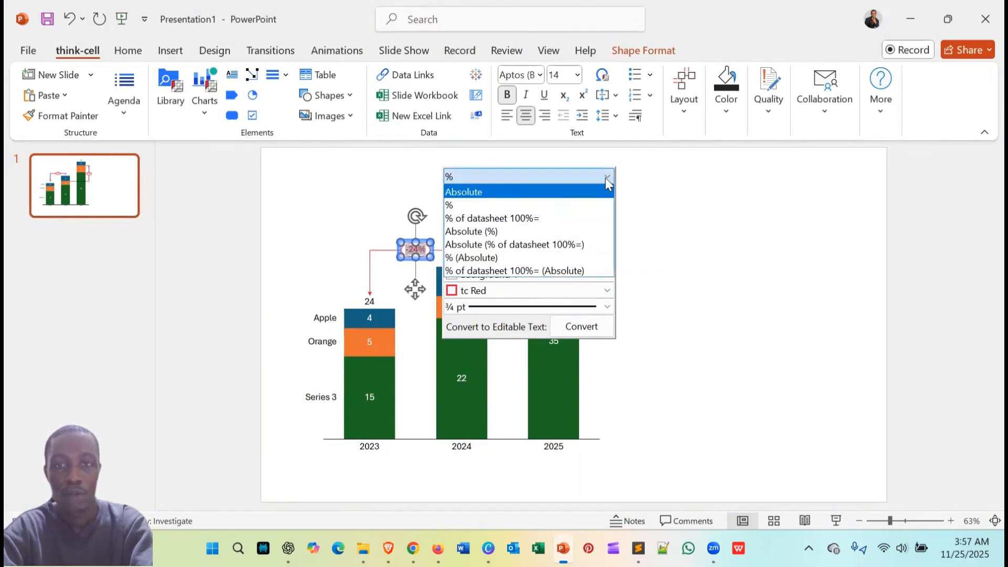
pyautogui.click(606, 177)
pyautogui.click(623, 254)
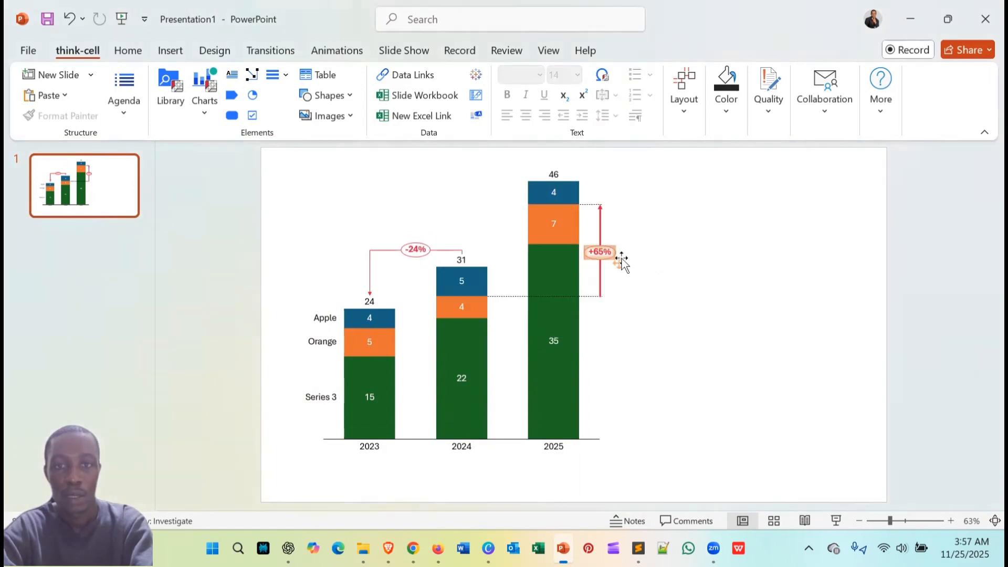
# - Try the level difference arrow between the 2024 and 2025 columns, and move it back to the outer side of the 2025 column
pyautogui.click(601, 233)
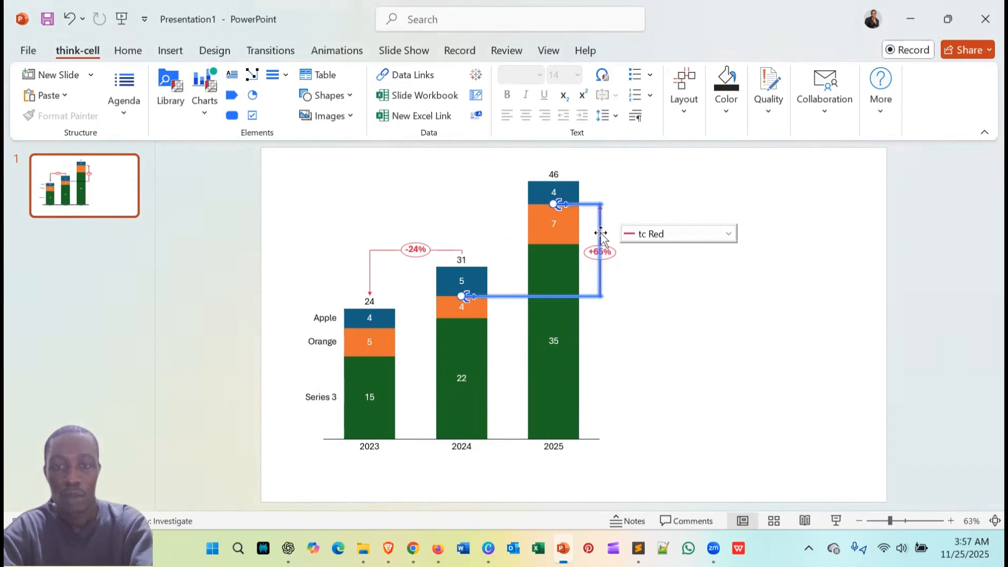
pyautogui.moveTo(601, 233); pyautogui.dragTo(509, 239)
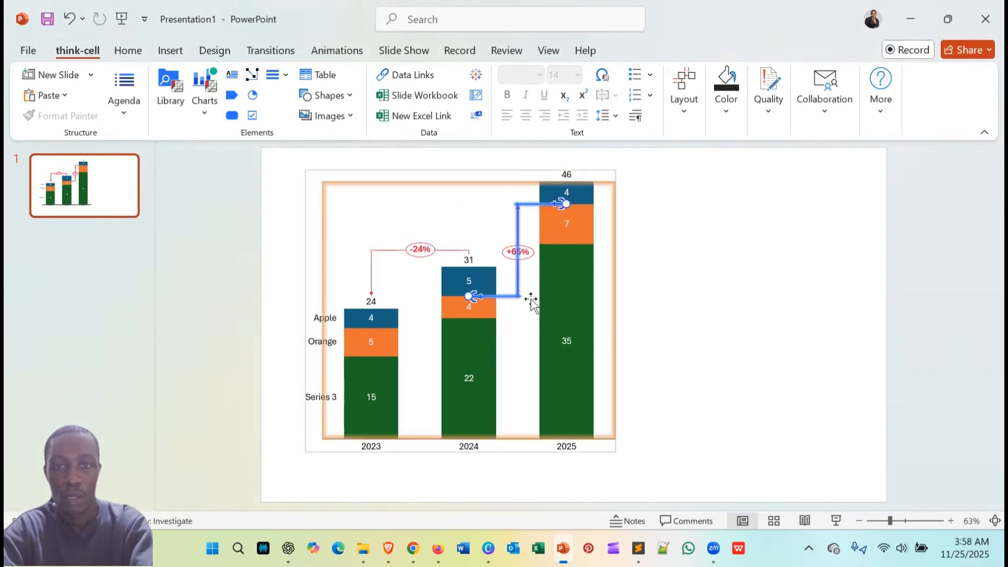
pyautogui.moveTo(517, 284)
pyautogui.mouseDown()
pyautogui.moveTo(430, 282)
pyautogui.moveTo(517, 284)
pyautogui.mouseUp()
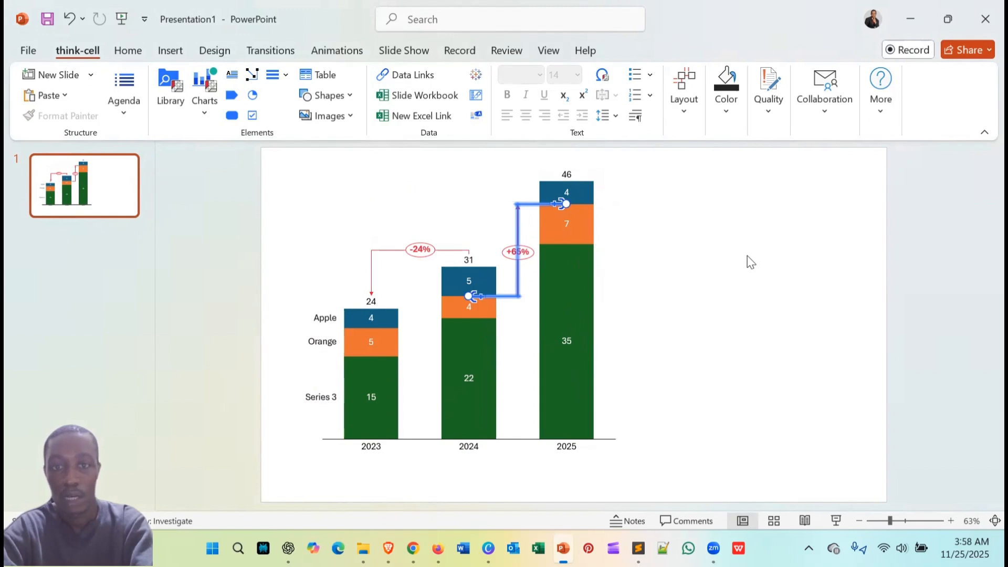
pyautogui.moveTo(517, 284); pyautogui.dragTo(613, 286)
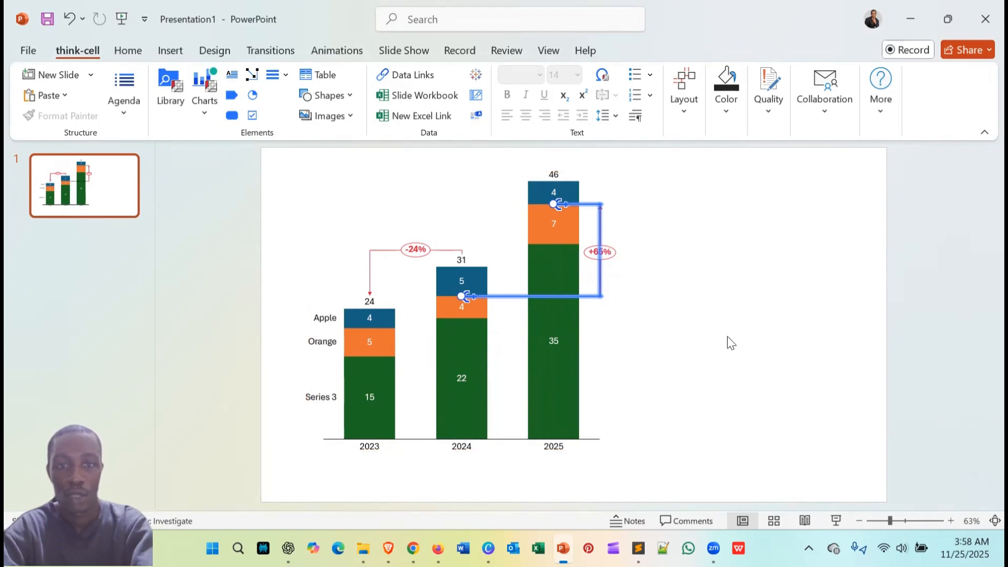
# - Move the total difference arrow so it compares the 2023 total with the 2025 total, and delete the arrow
pyautogui.click(388, 253)
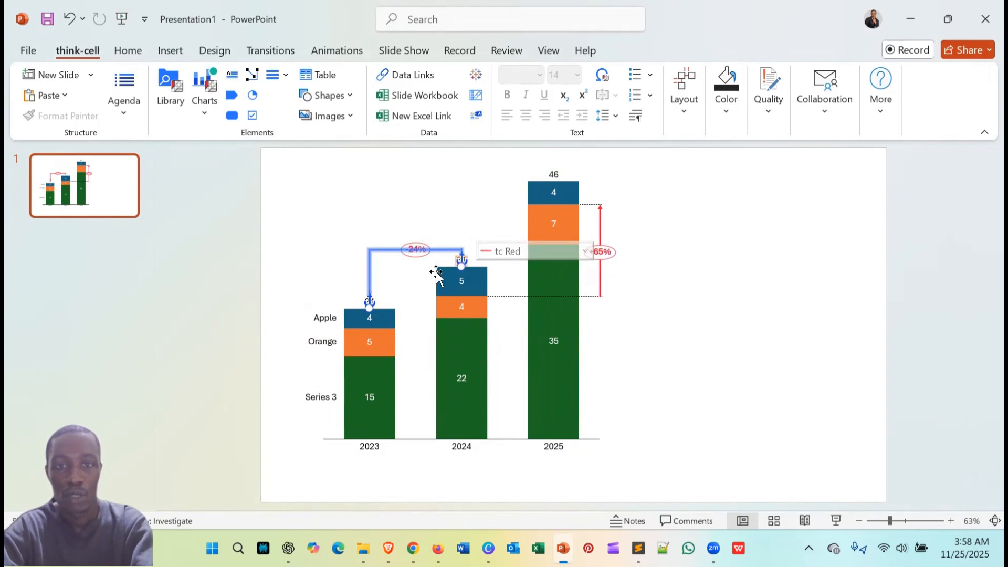
pyautogui.moveTo(367, 306); pyautogui.dragTo(553, 165)
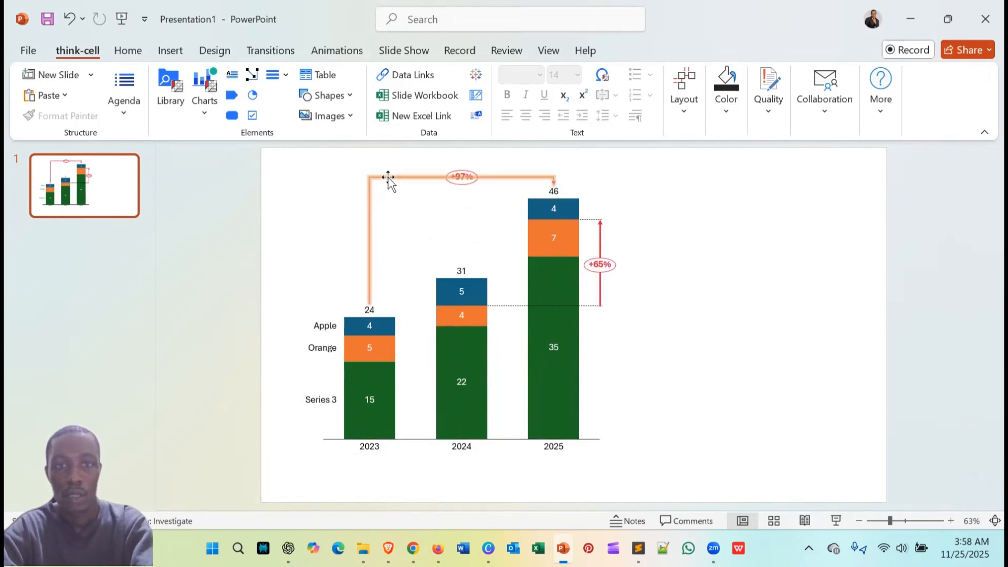
pyautogui.click(388, 177)
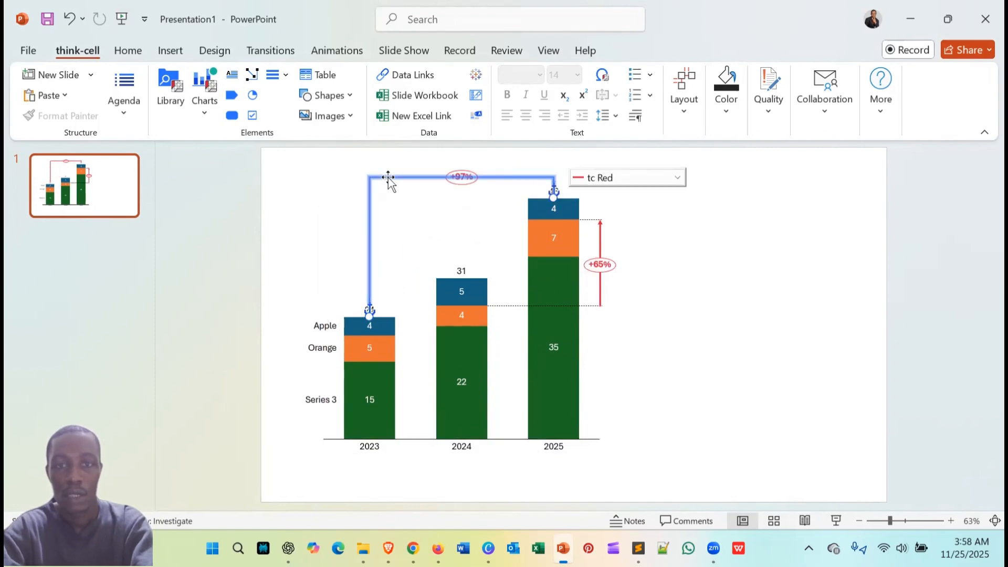
pyautogui.press('Delete')
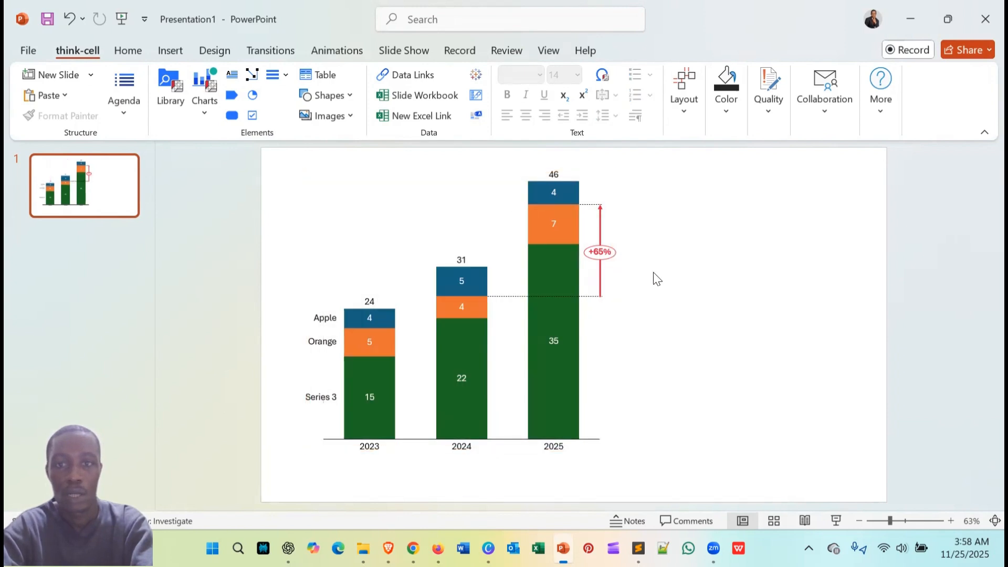
# - Add a CAGR arrow from 2023 to 2025 to the chart and set its line color to tc Red
pyautogui.click(413, 251)
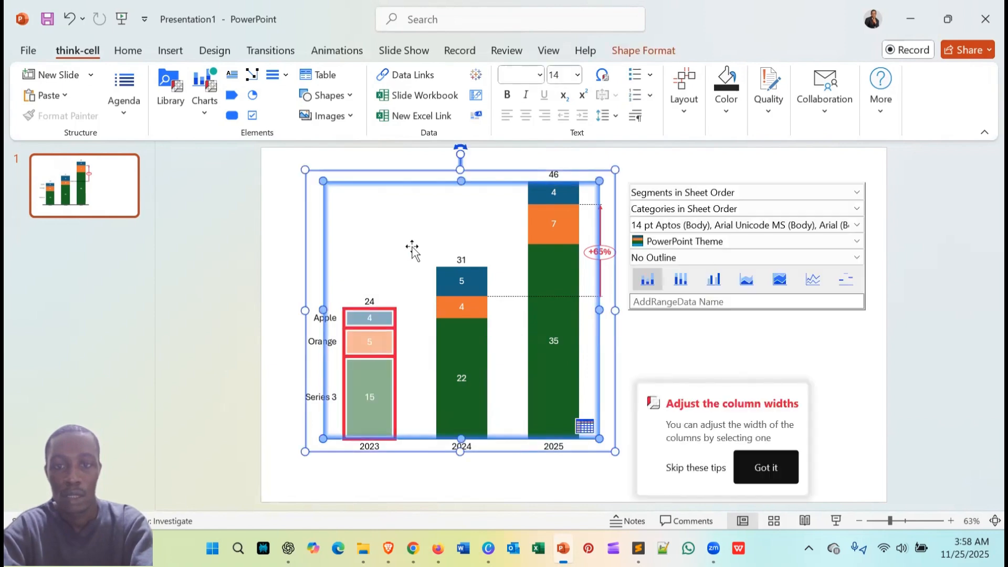
pyautogui.rightClick(414, 252)
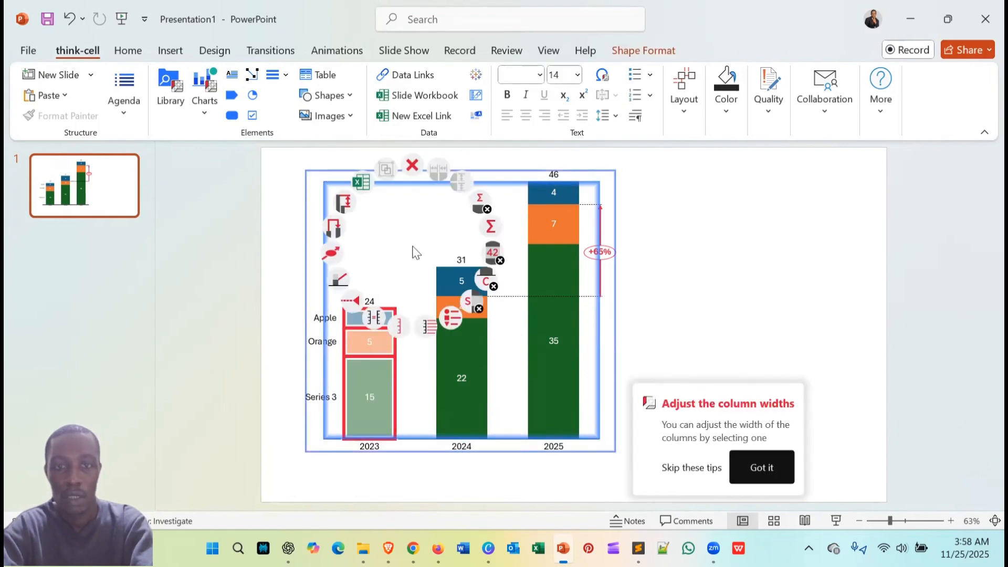
pyautogui.click(333, 254)
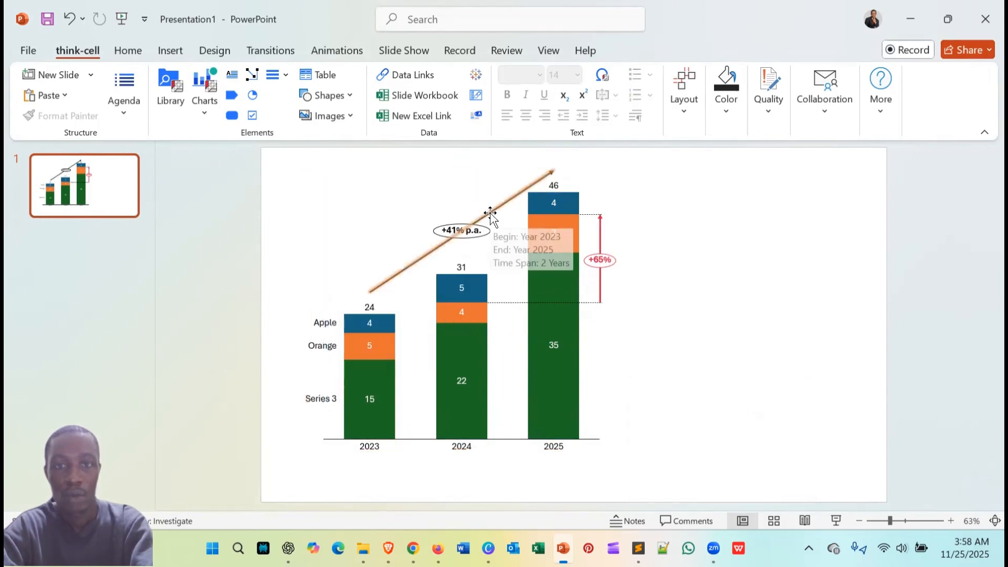
pyautogui.click(490, 215)
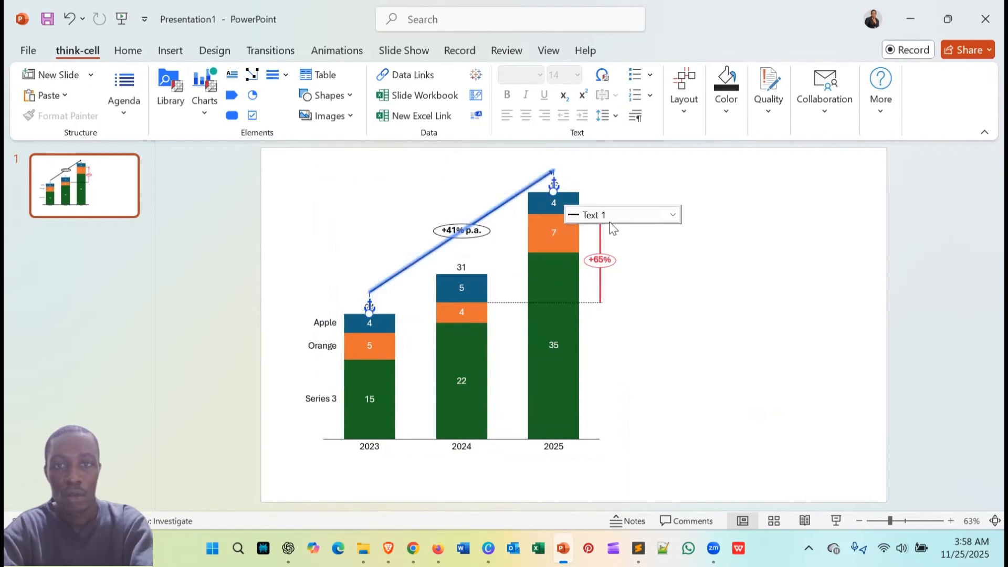
# - Try the CAGR label's text rotated 90° to the left, set it back to horizontal, and color its percentage purple
pyautogui.click(457, 229)
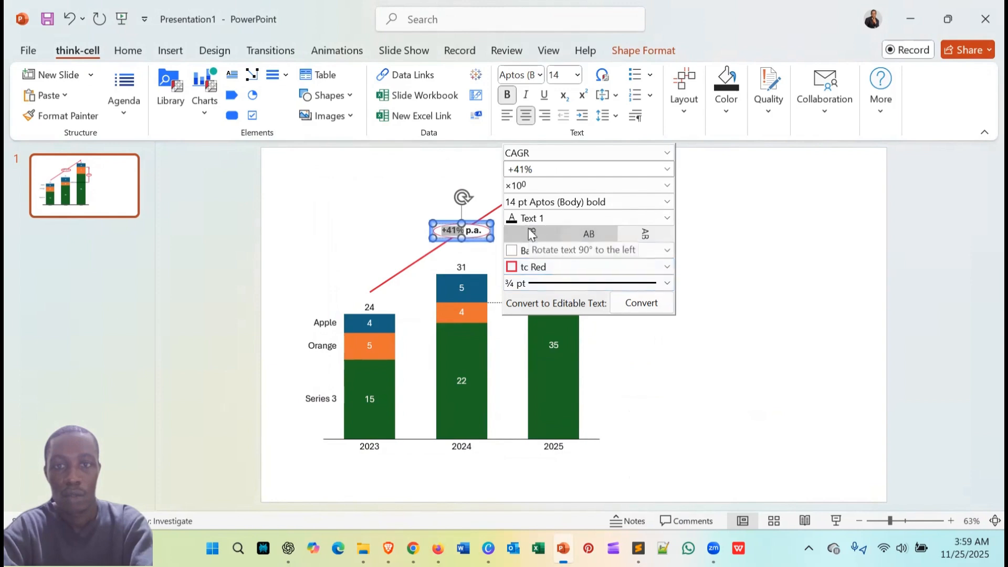
pyautogui.click(530, 229)
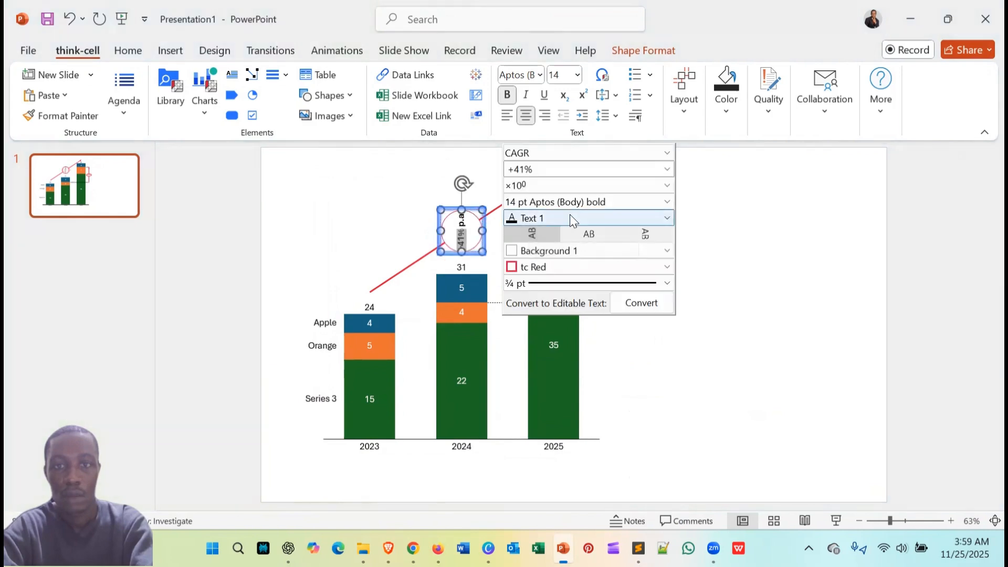
pyautogui.click(591, 233)
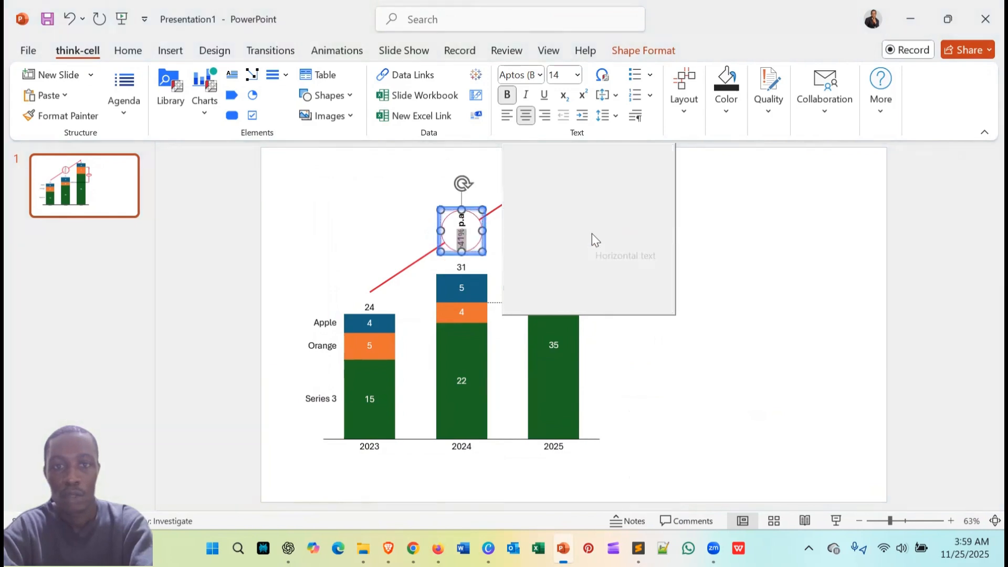
pyautogui.click(730, 245)
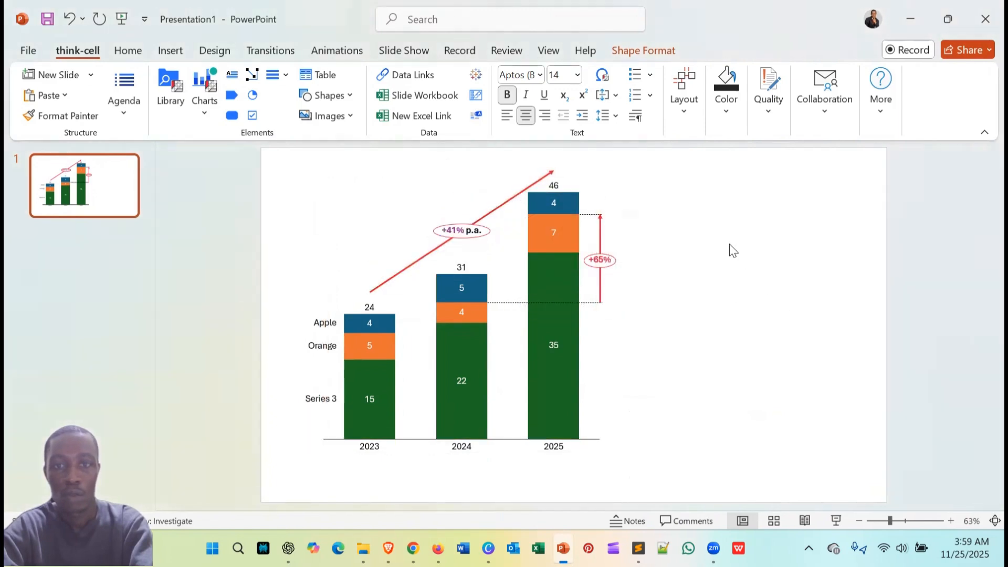
# - Try the CAGR arrow from 2024 to 2025, and move its ends so it spans 2023 to 2024
pyautogui.click(402, 266)
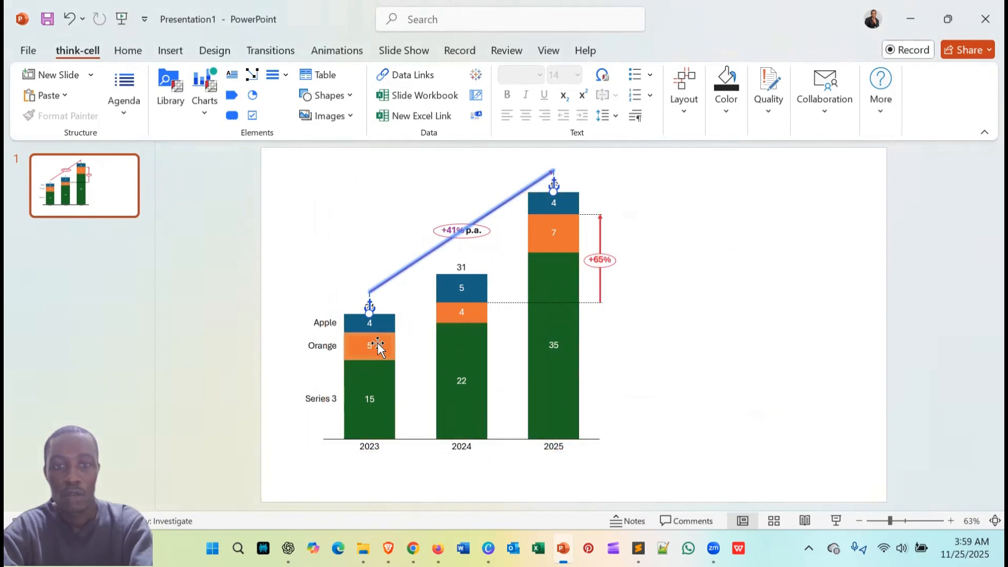
pyautogui.moveTo(370, 315); pyautogui.dragTo(461, 283)
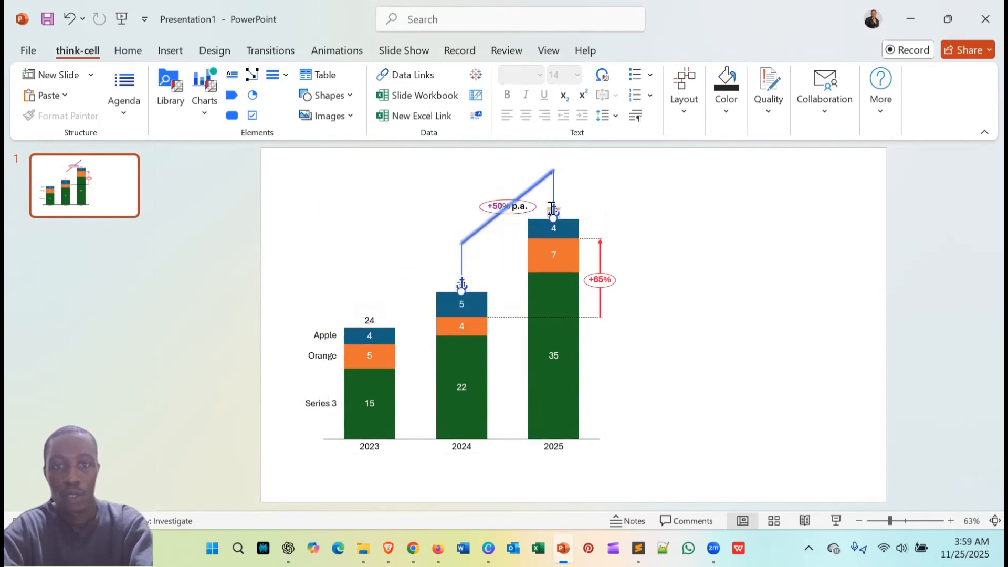
pyautogui.moveTo(462, 286); pyautogui.dragTo(368, 315)
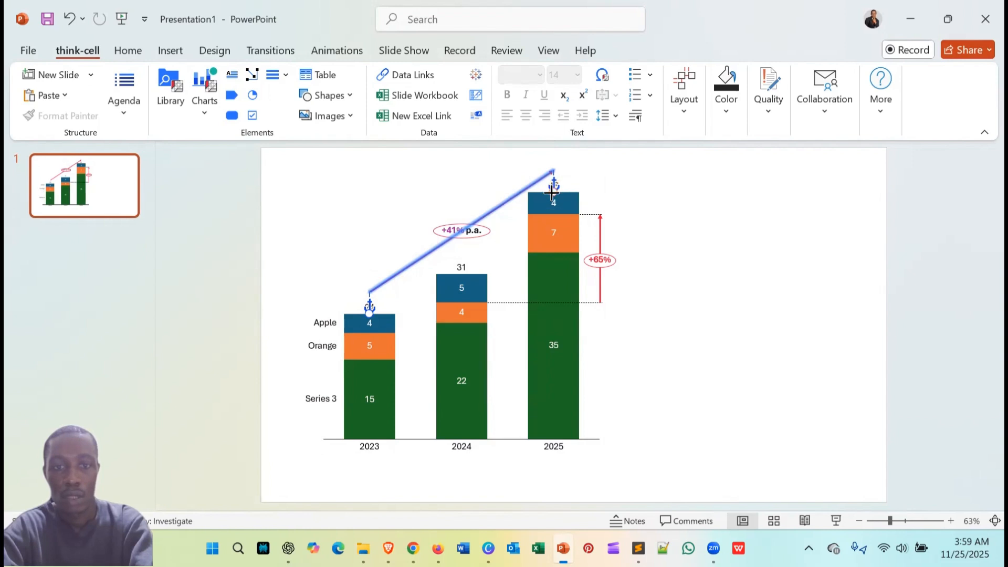
pyautogui.moveTo(551, 193); pyautogui.dragTo(461, 273)
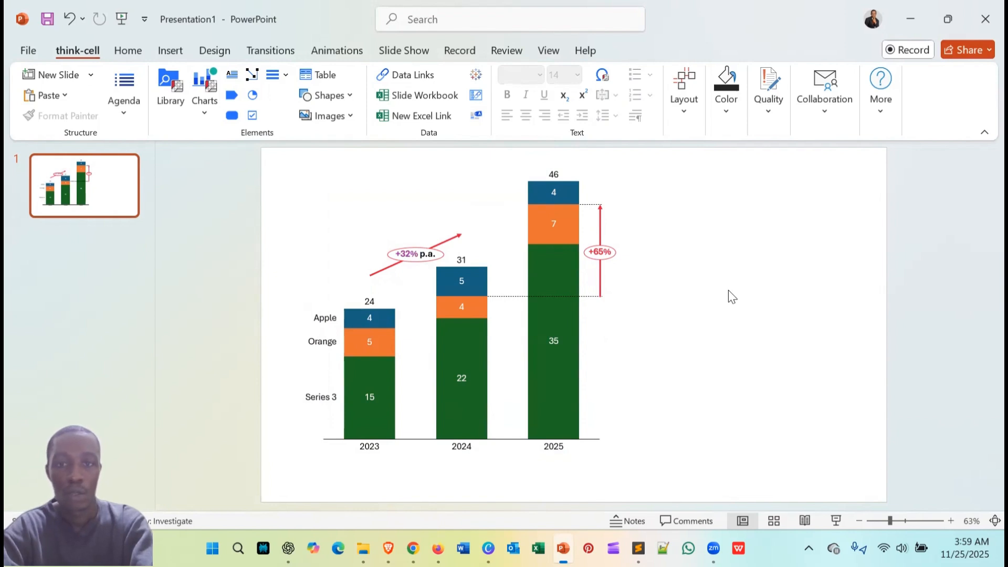